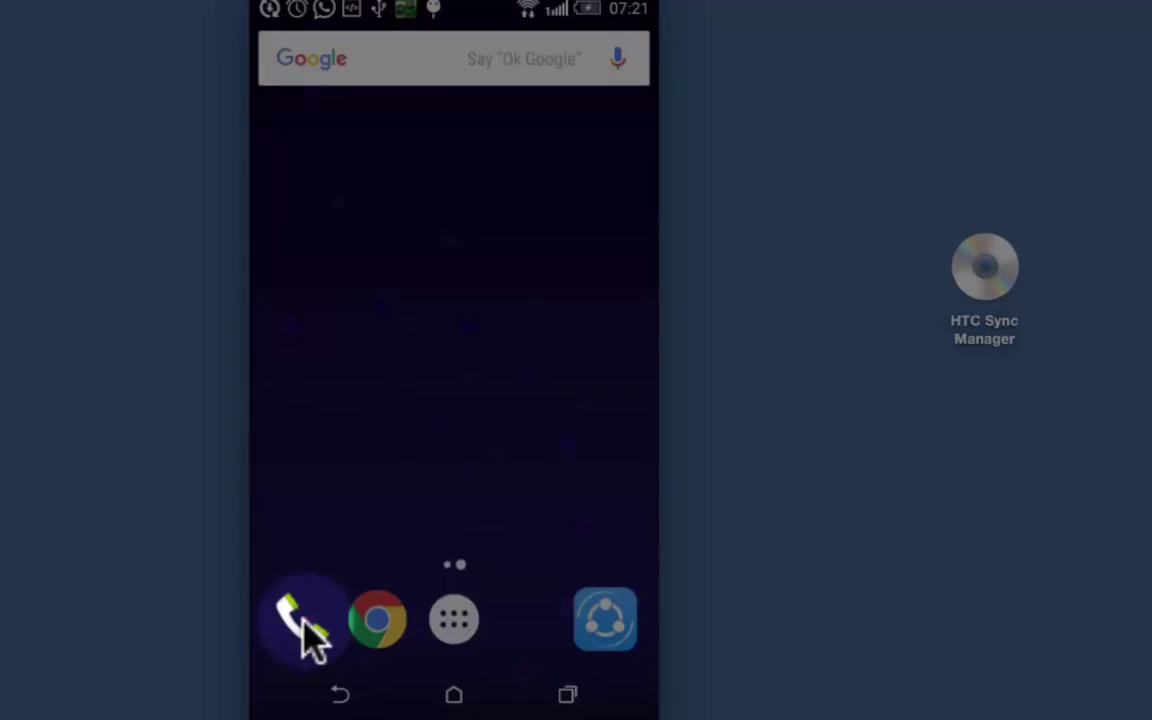
# Search the HTC Desire's People list for 'harish tes' and open the Test Harish contact.
pyautogui.click(305, 625)
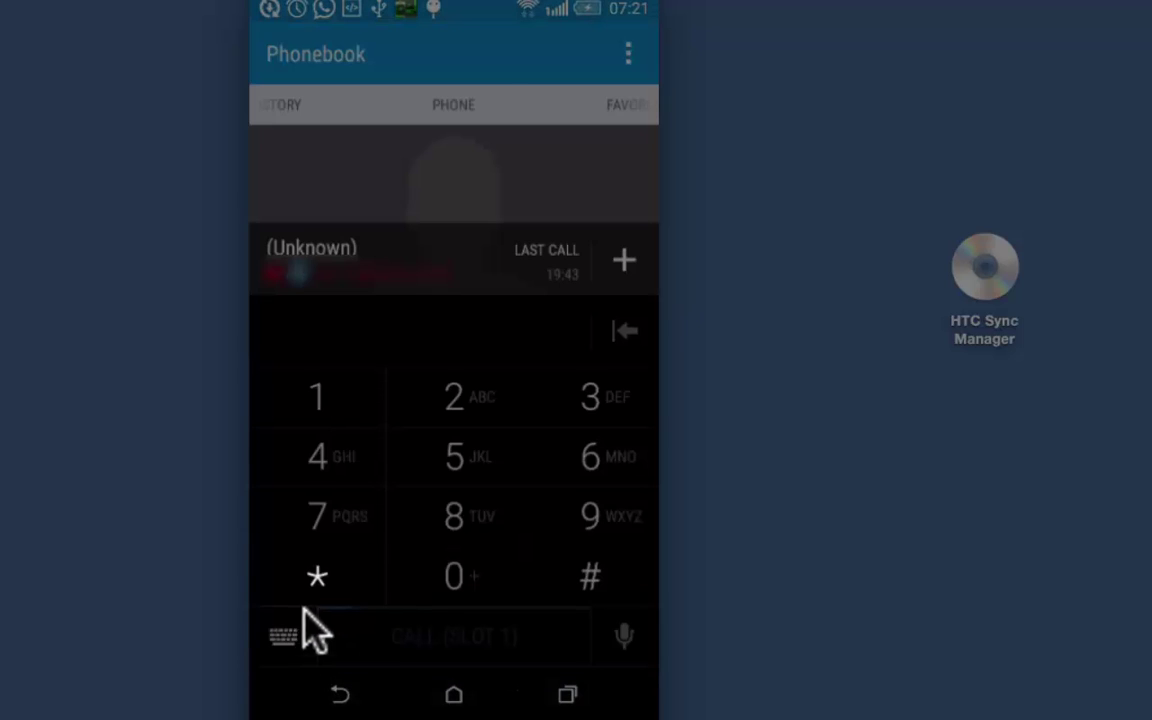
pyautogui.click(468, 115)
pyautogui.click(461, 108)
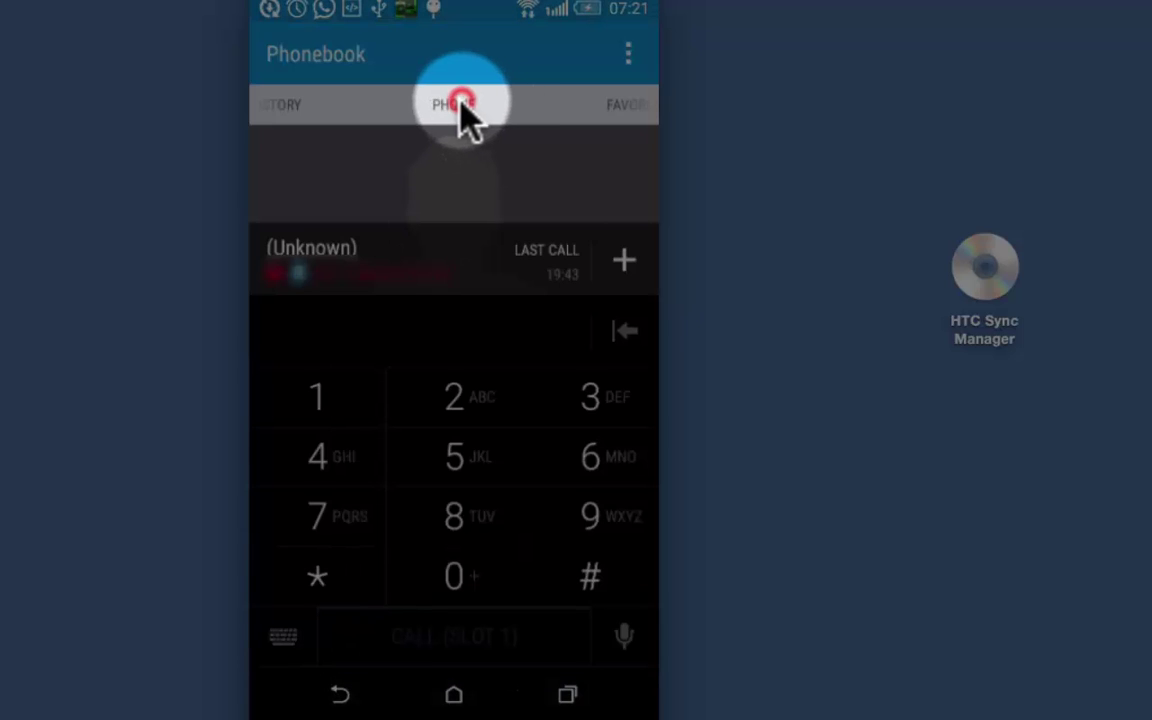
pyautogui.click(374, 399)
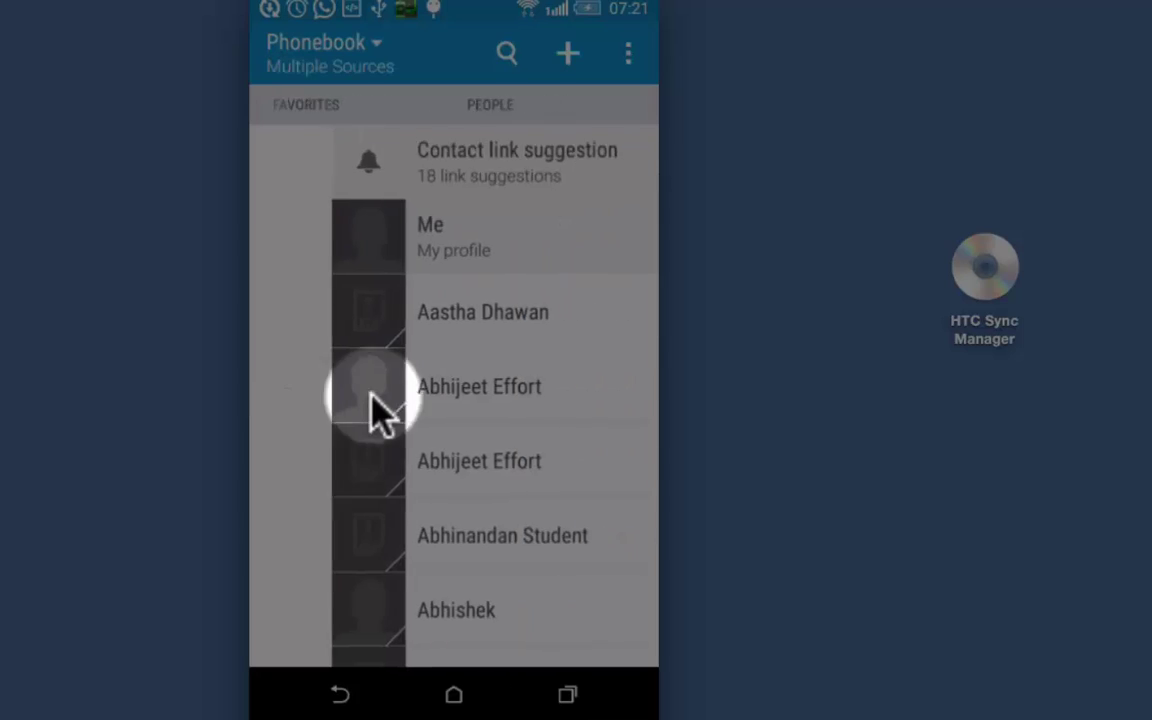
pyautogui.click(506, 50)
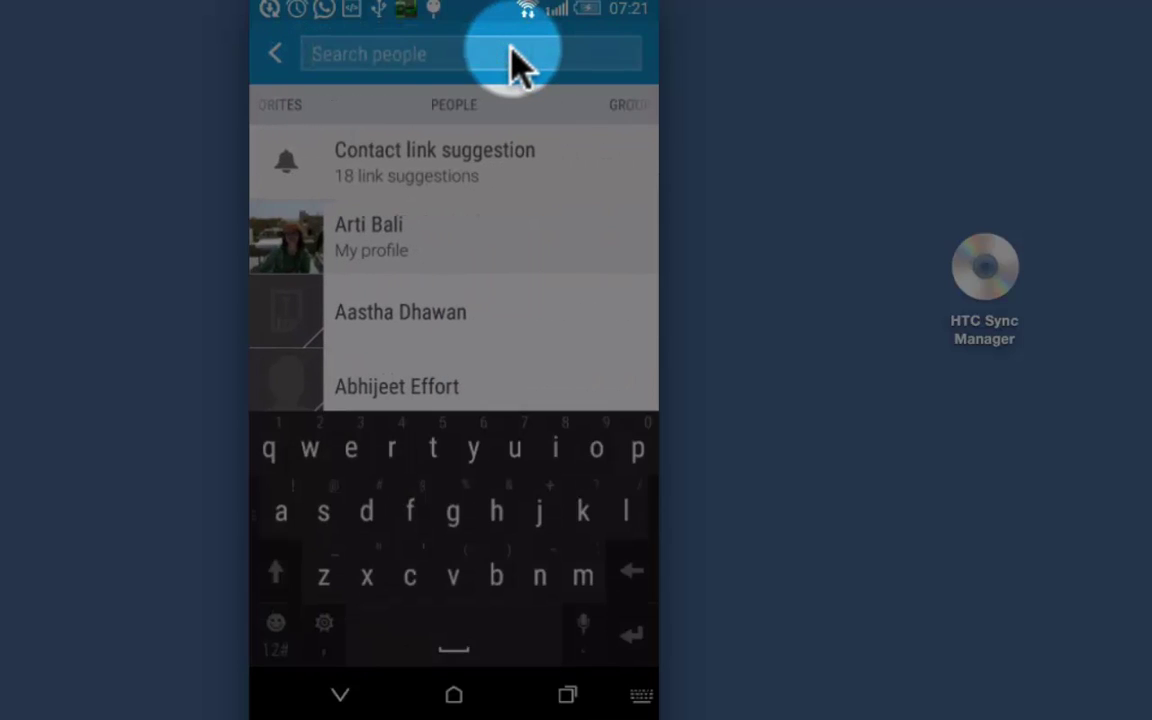
pyautogui.write('harish')
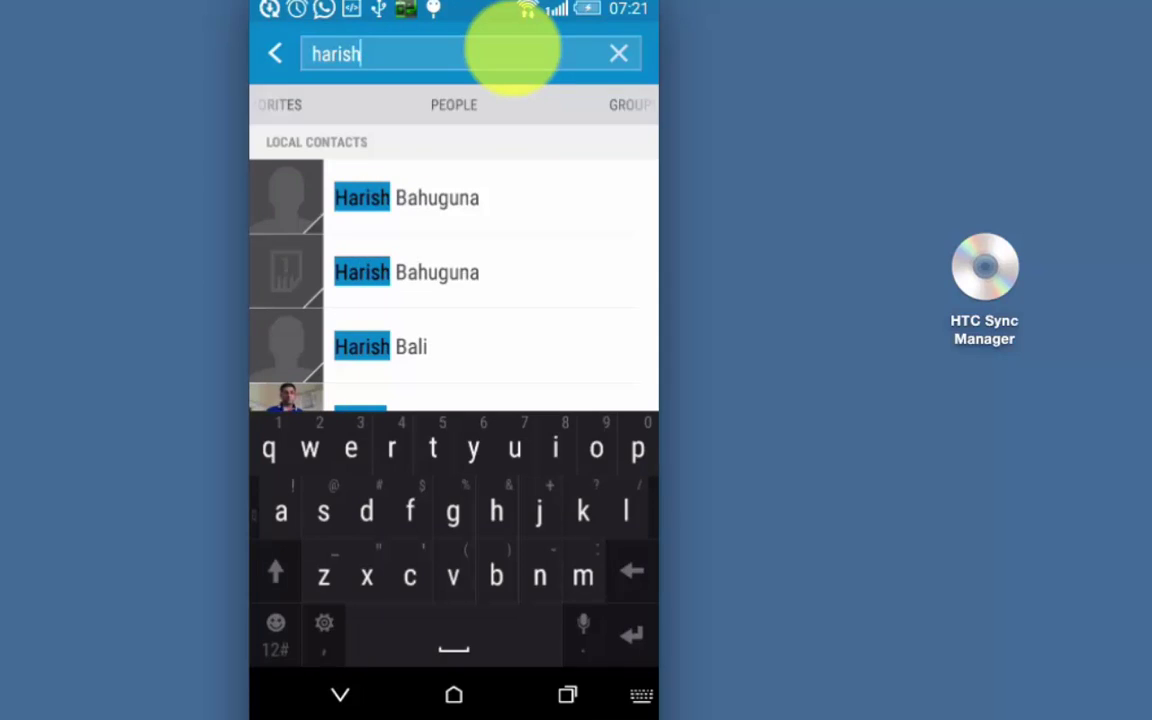
pyautogui.write(' tes')
pyautogui.click(380, 208)
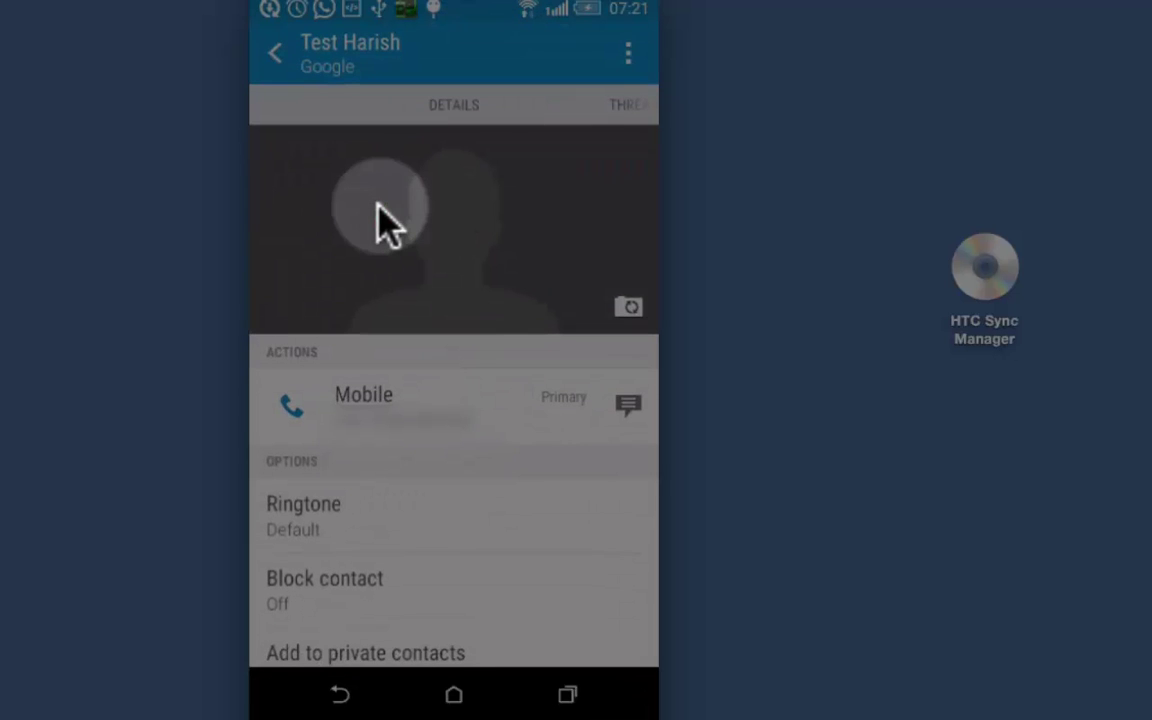
# Block the Test Harish contact from its details page and confirm with OK.
pyautogui.scroll(-2, 380, 210)
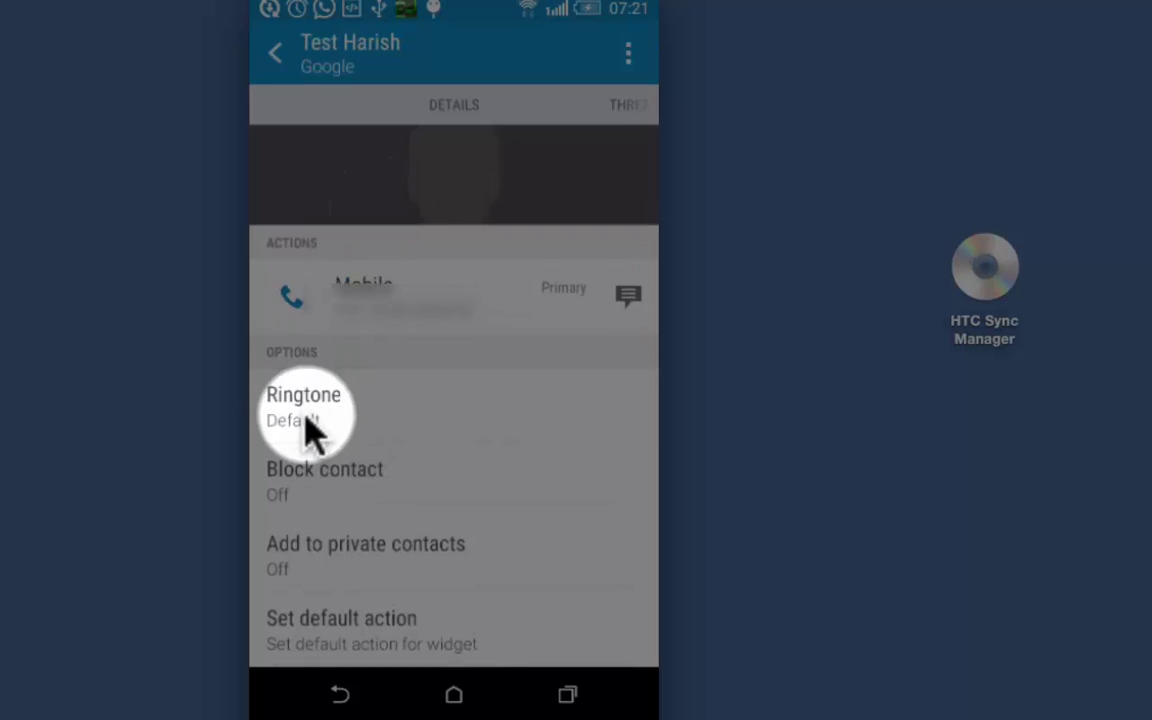
pyautogui.click(352, 482)
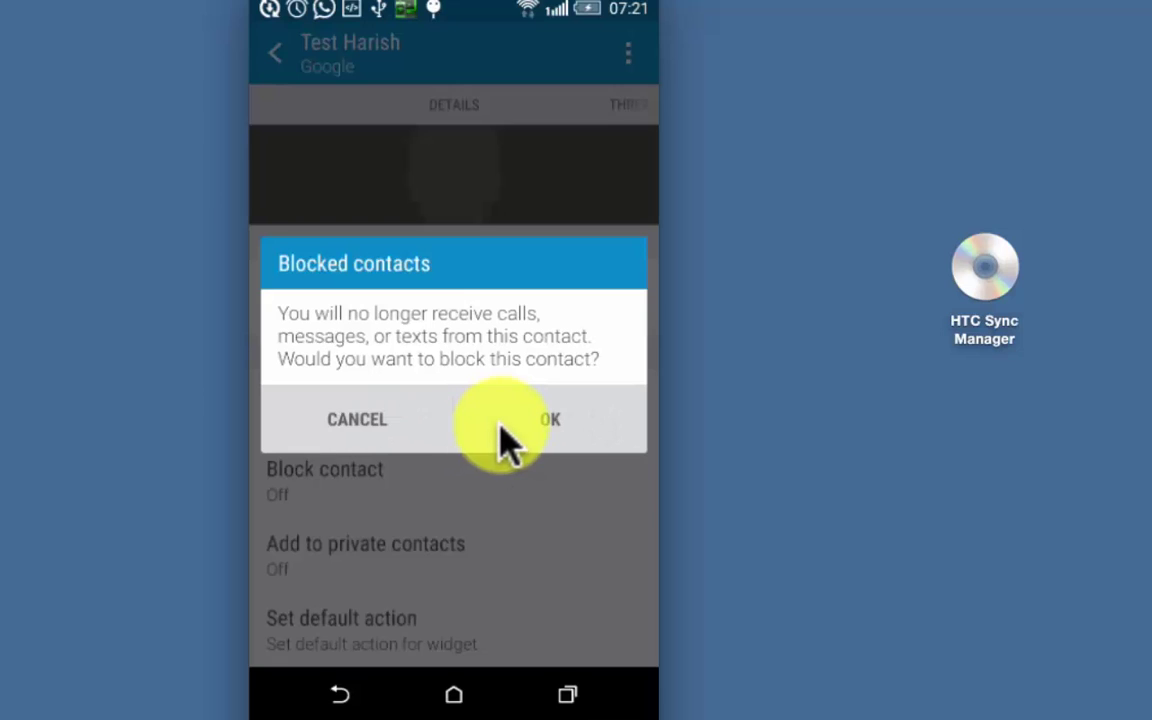
pyautogui.click(548, 429)
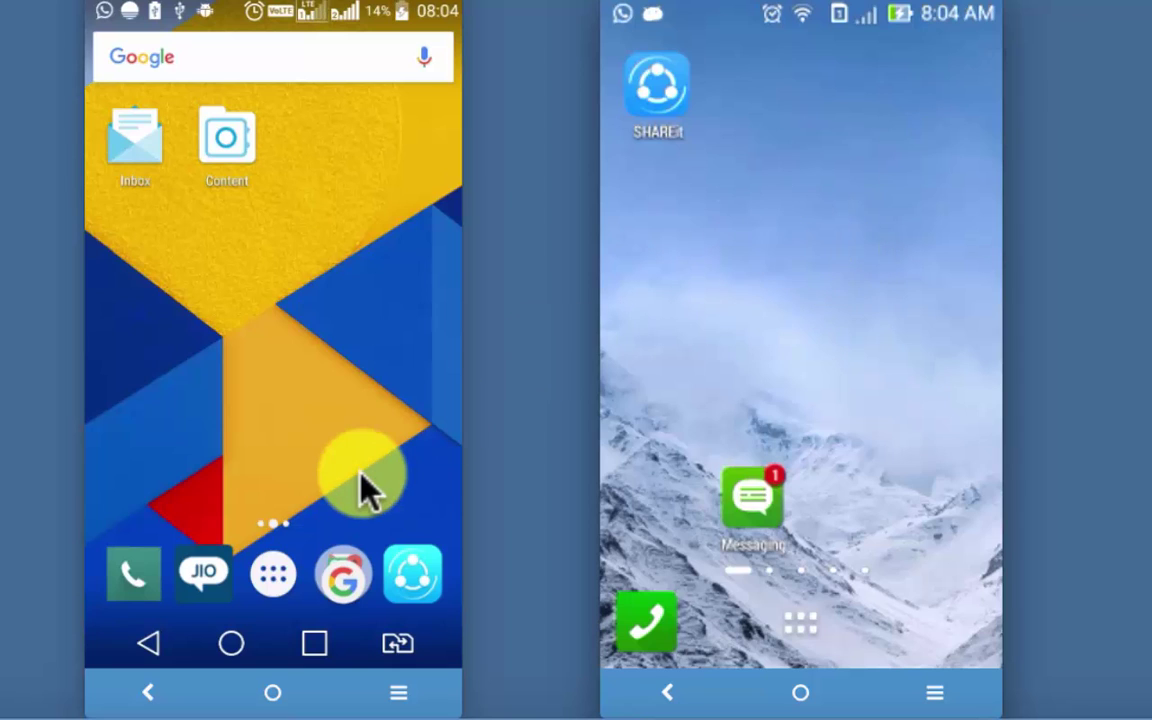
# Go to the LG phone's Settings > Call > Common > Call reject > Reject calls from.
pyautogui.click(275, 575)
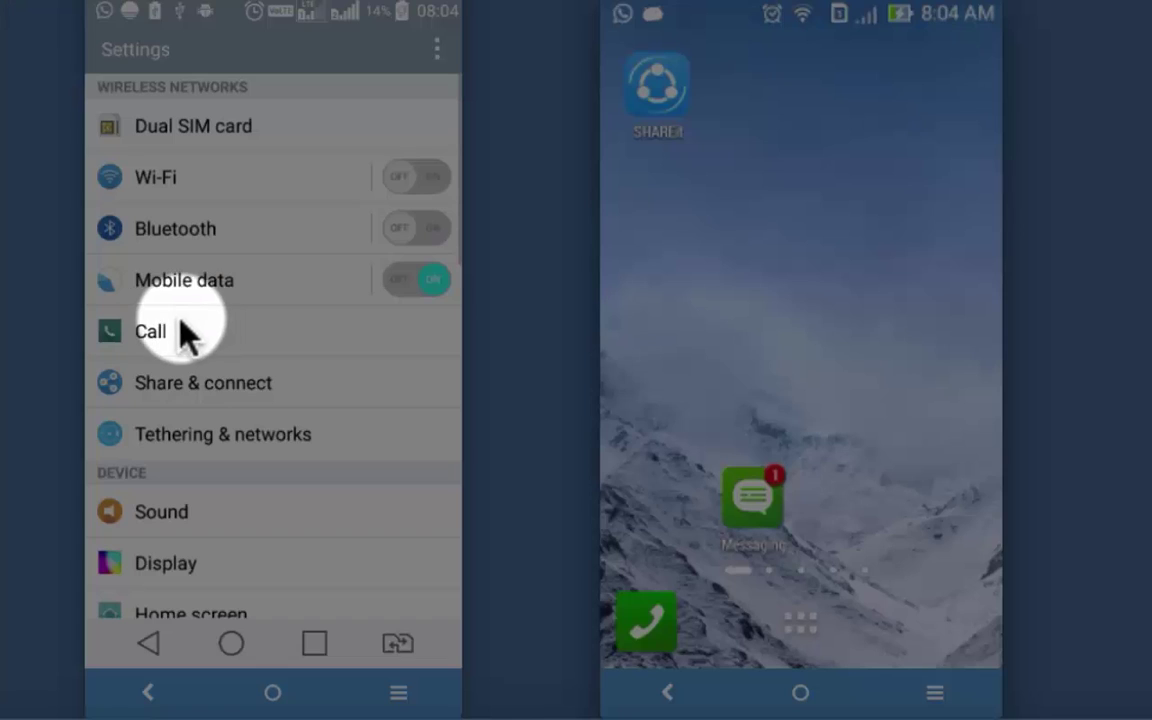
pyautogui.click(185, 339)
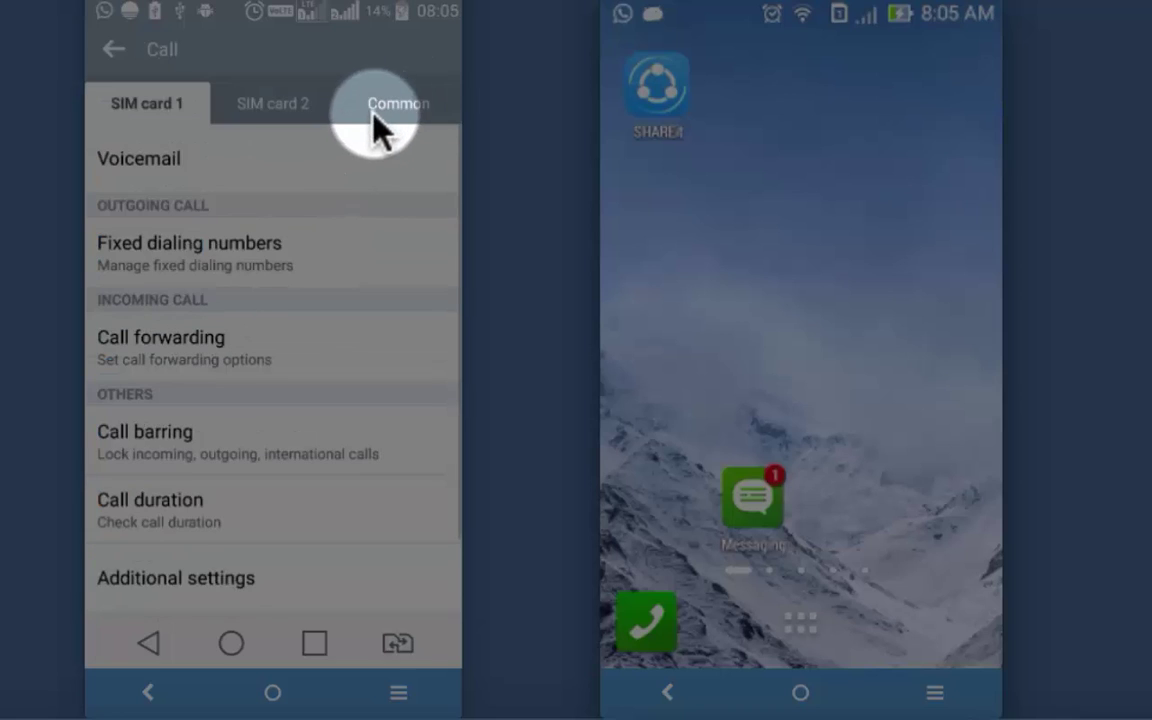
pyautogui.click(411, 103)
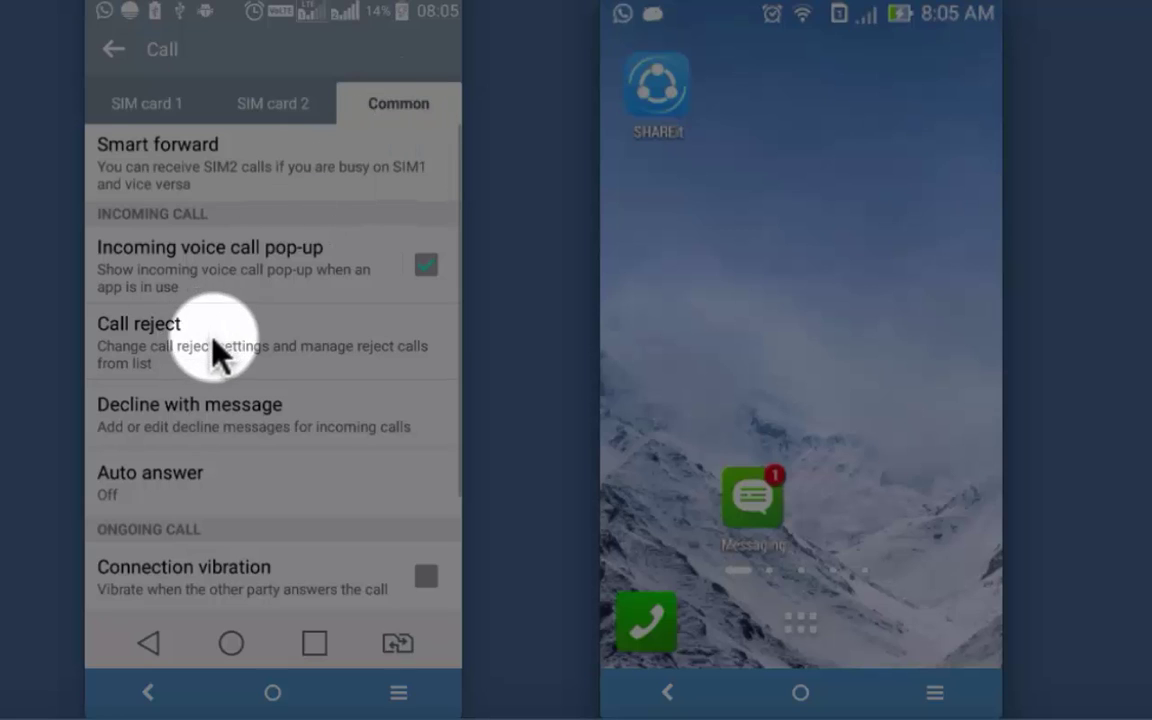
pyautogui.click(238, 345)
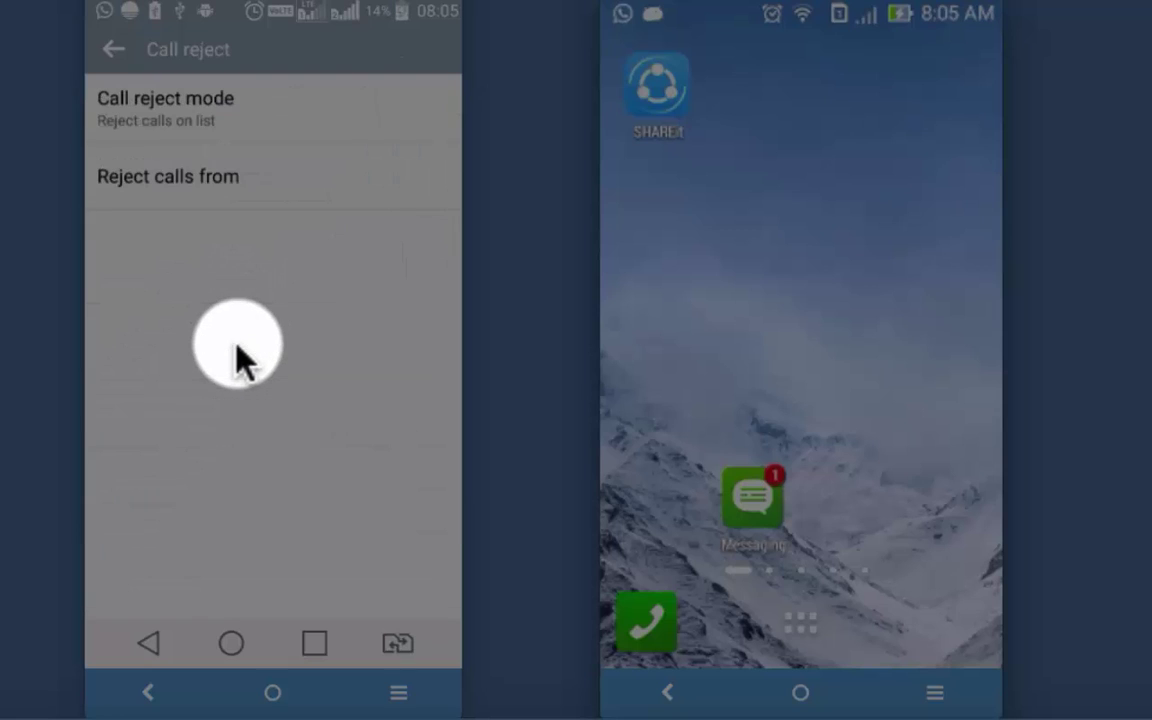
pyautogui.click(212, 188)
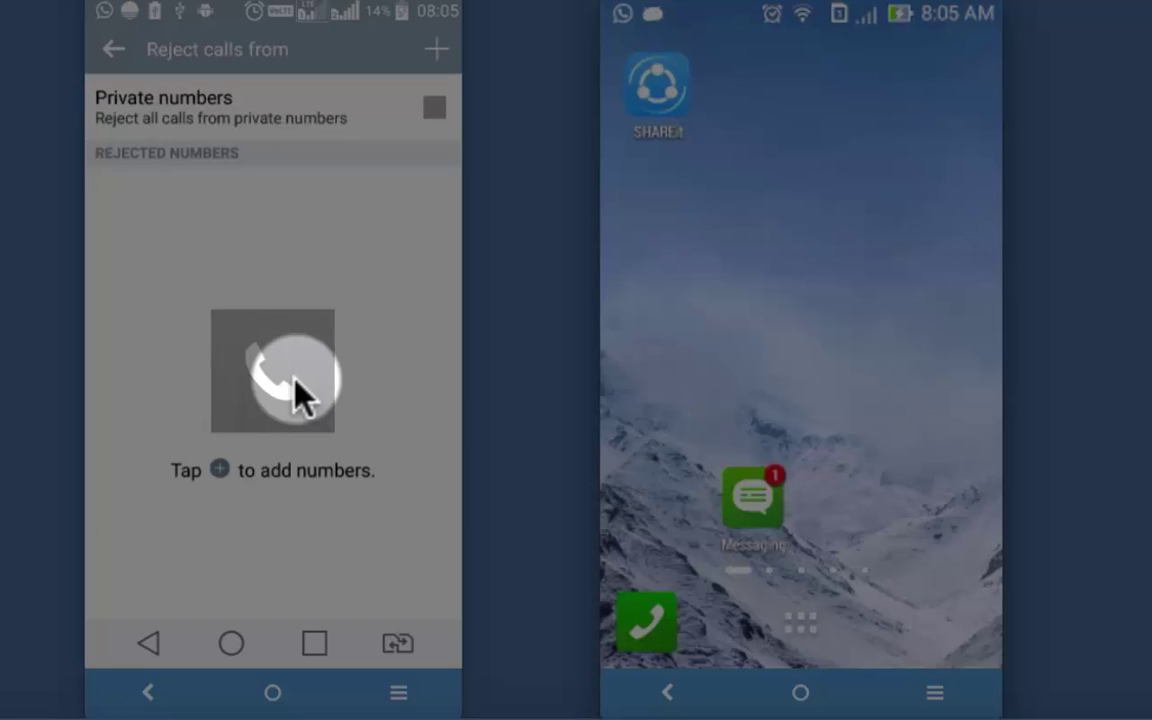
# Add the fifth call-log number to the LG reject list, then delete it again.
pyautogui.click(297, 395)
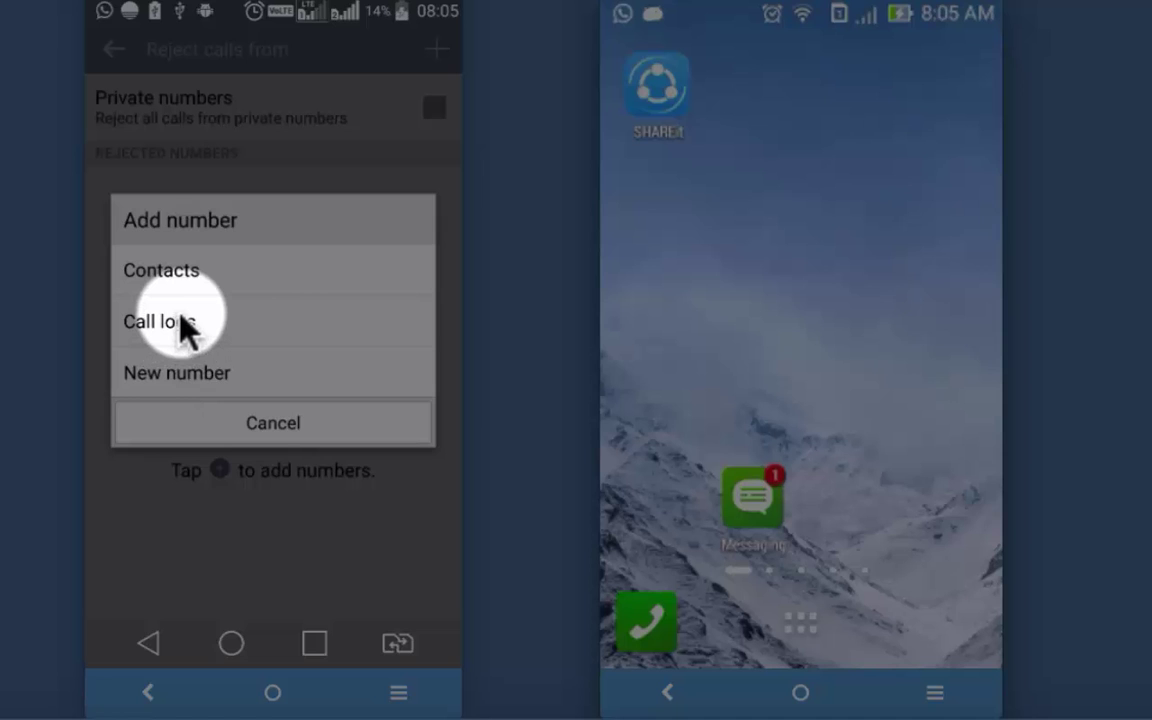
pyautogui.click(181, 318)
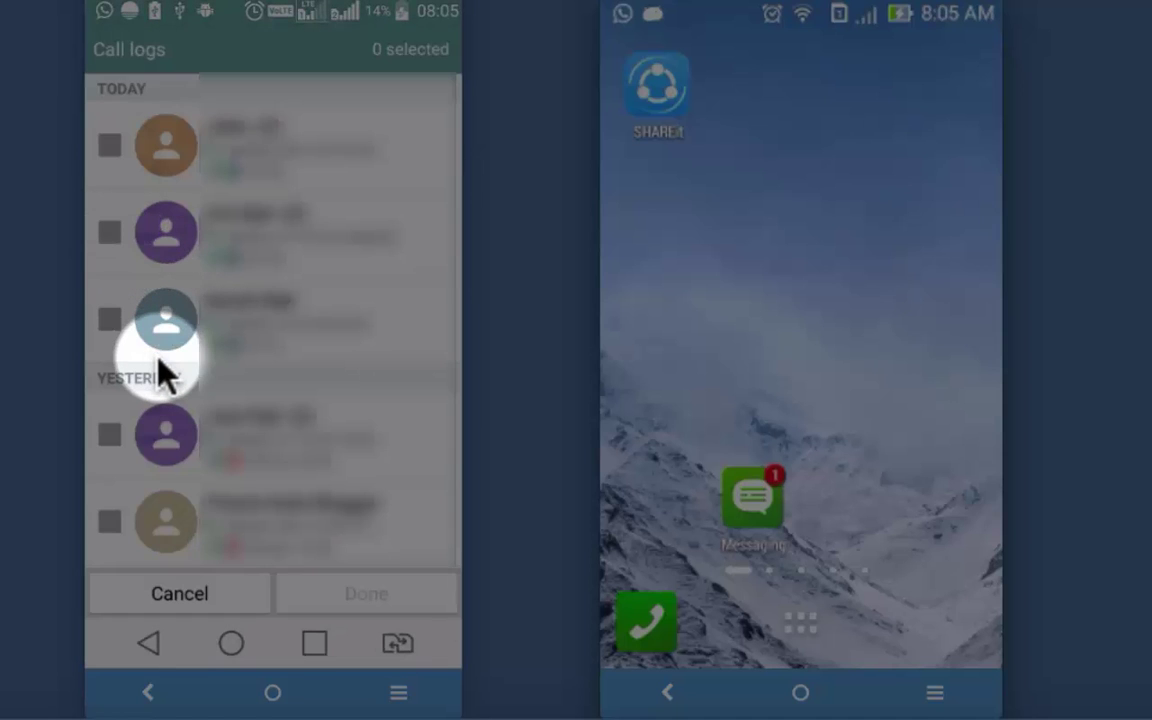
pyautogui.scroll(-1, 158, 366)
pyautogui.scroll(-3, 158, 366)
pyautogui.scroll(-3, 158, 366)
pyautogui.scroll(-3, 200, 350)
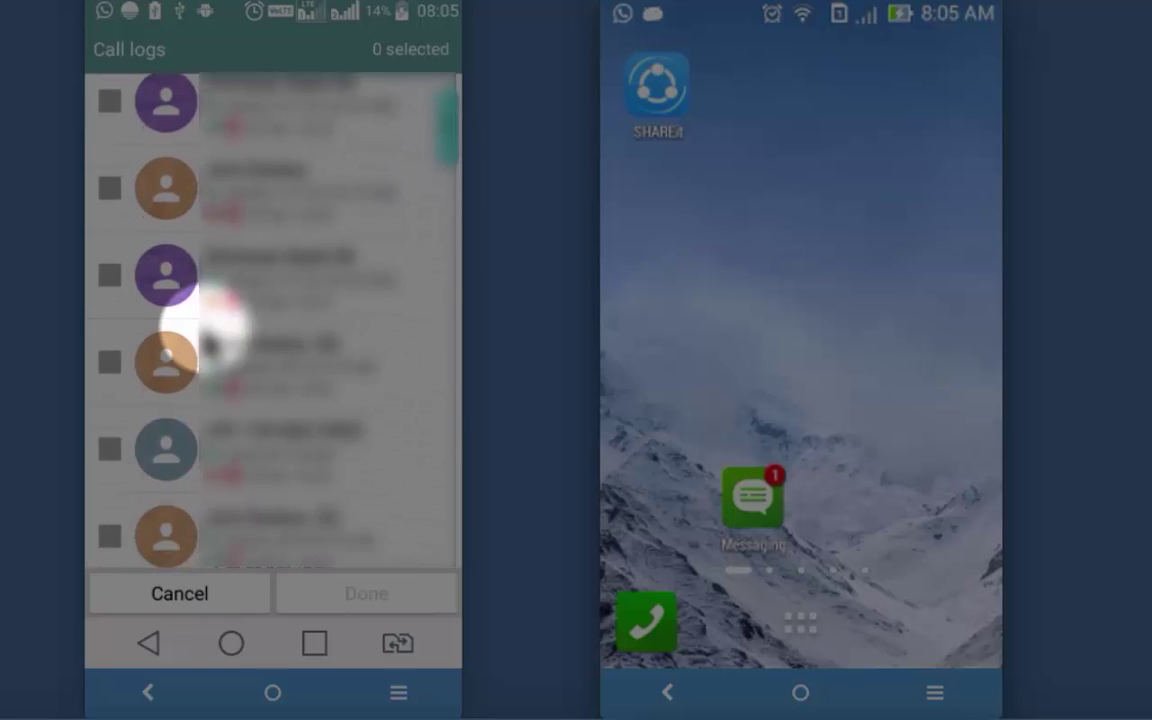
pyautogui.click(112, 450)
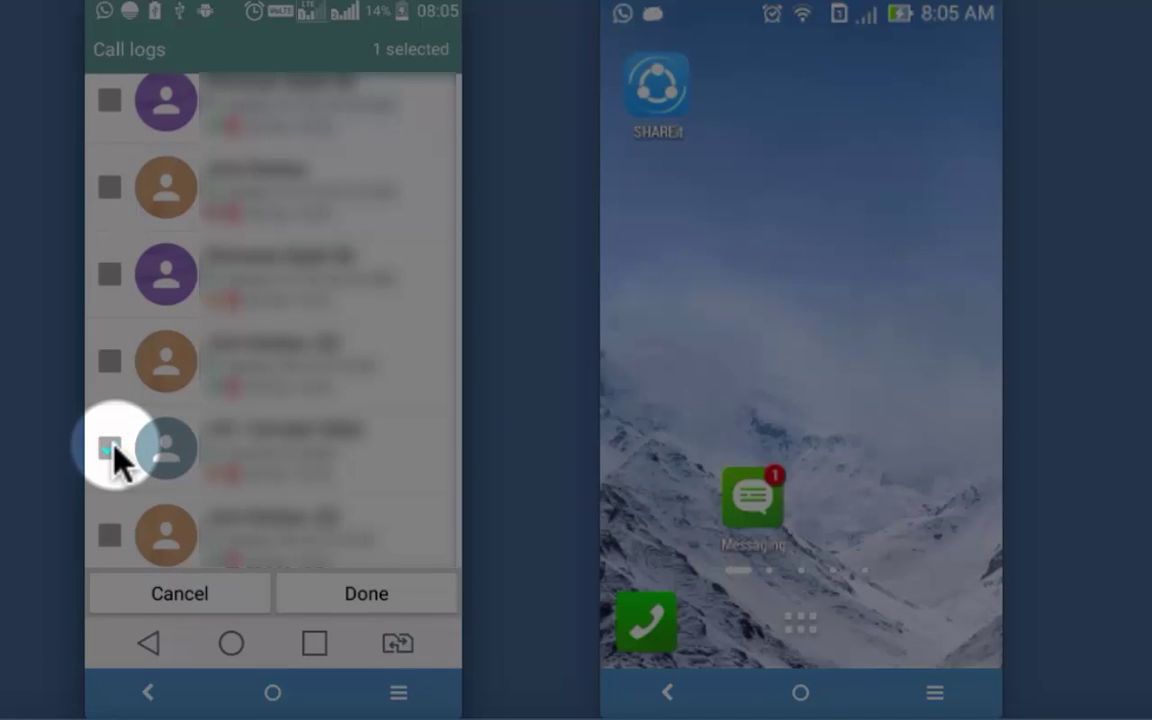
pyautogui.click(366, 600)
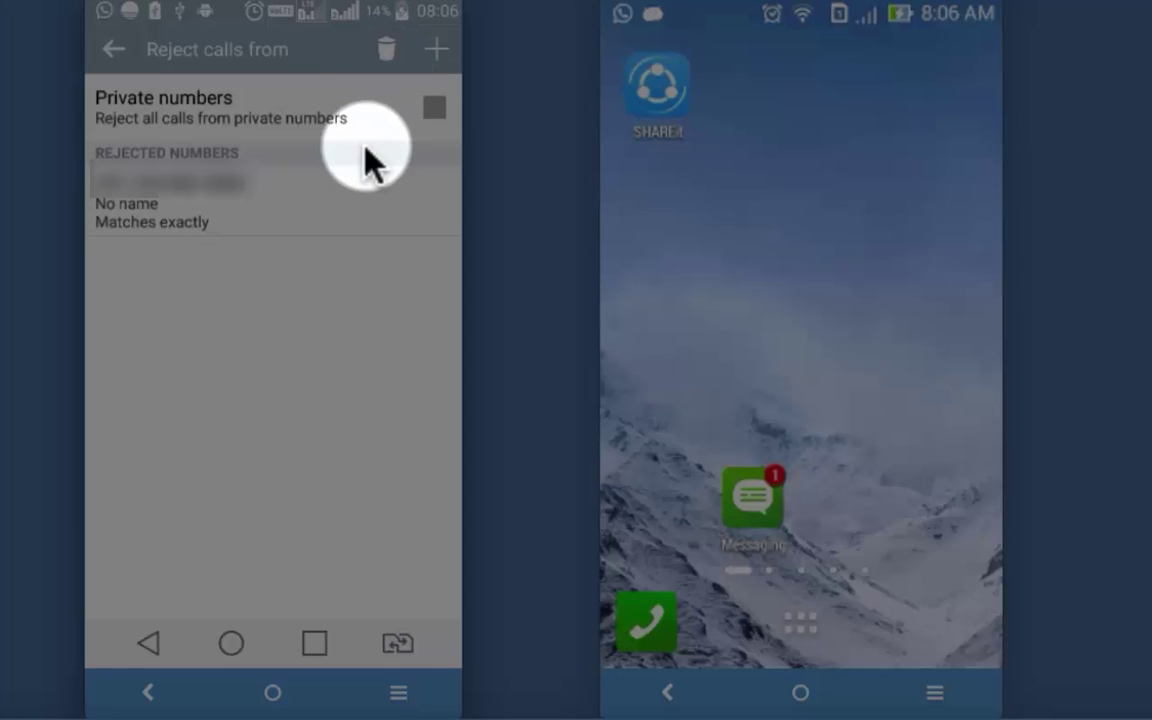
pyautogui.click(388, 50)
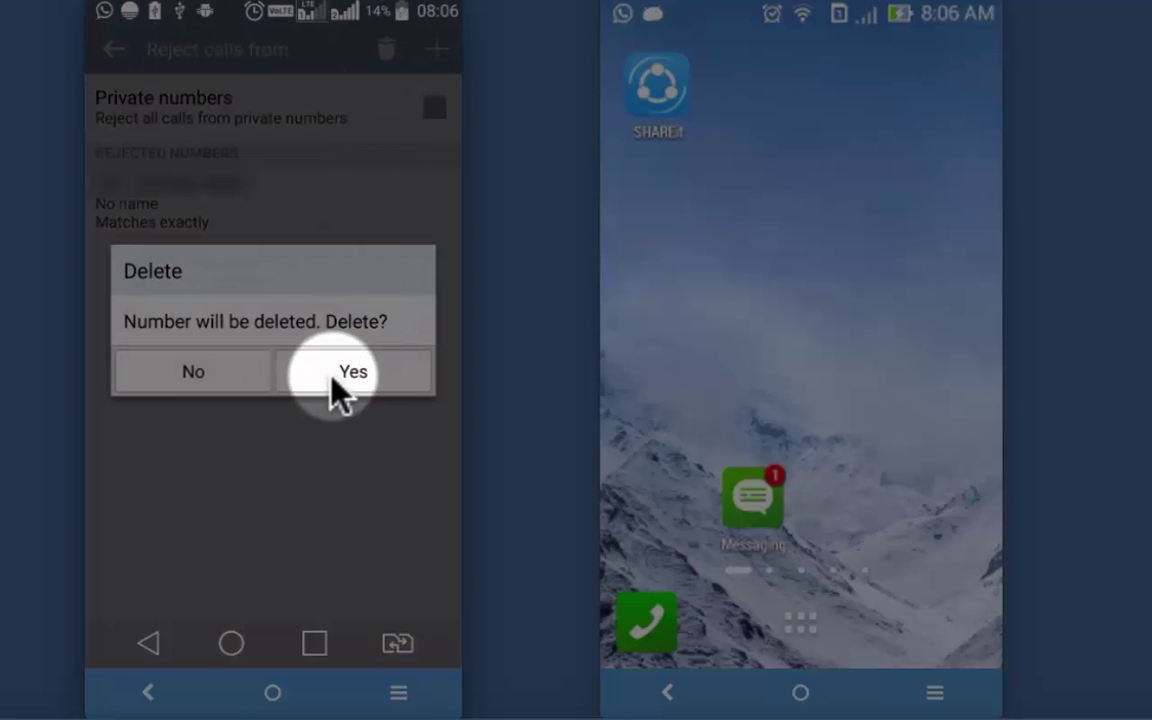
pyautogui.click(334, 377)
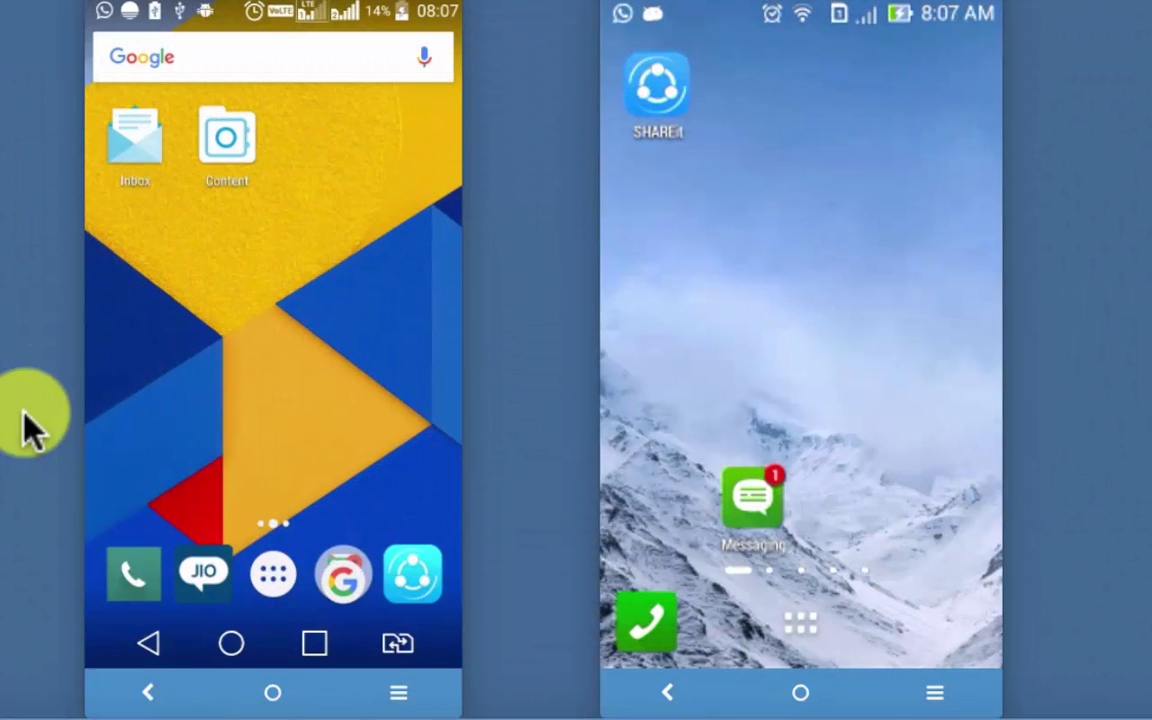
# In the LG call logs, choose Reject call for Friend Ankit Blogger's entry.
pyautogui.click(140, 572)
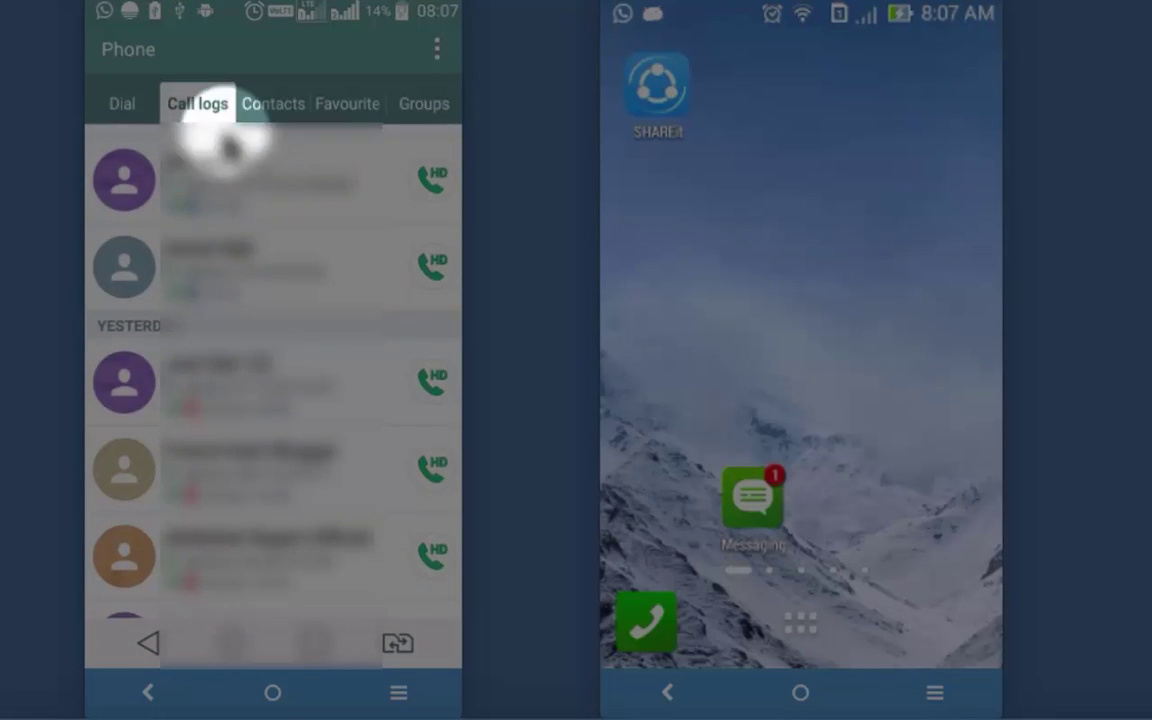
pyautogui.scroll(-2, 240, 278)
pyautogui.scroll(-3, 240, 278)
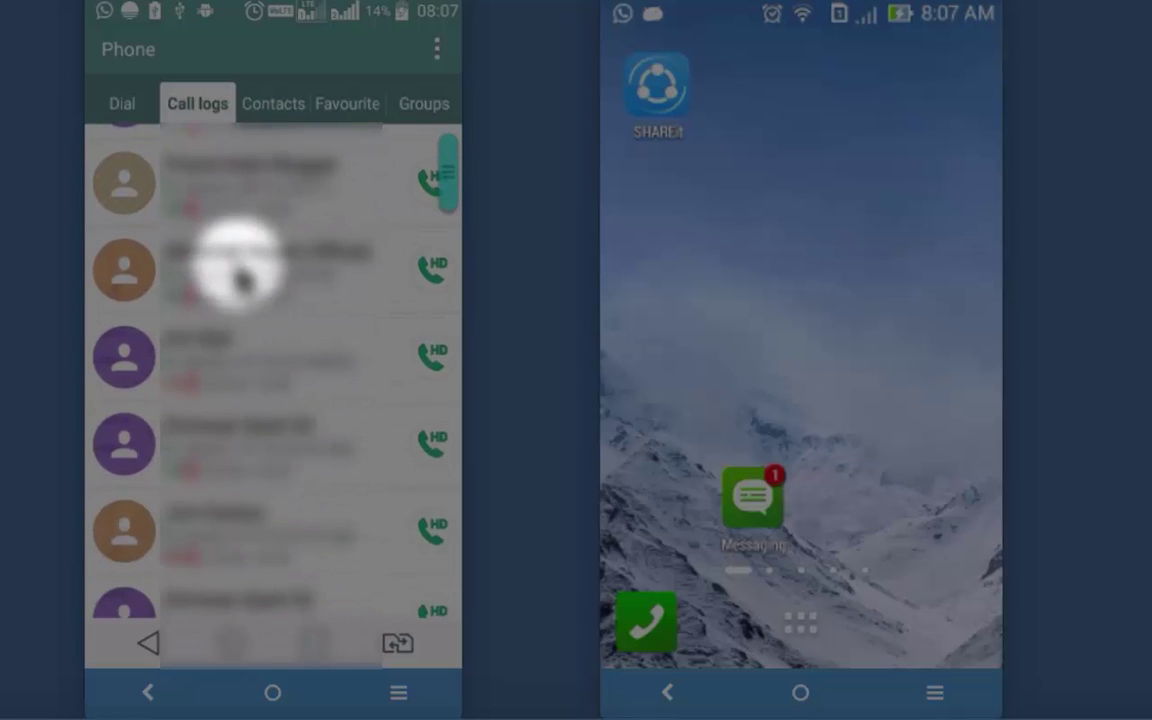
pyautogui.scroll(3, 236, 270)
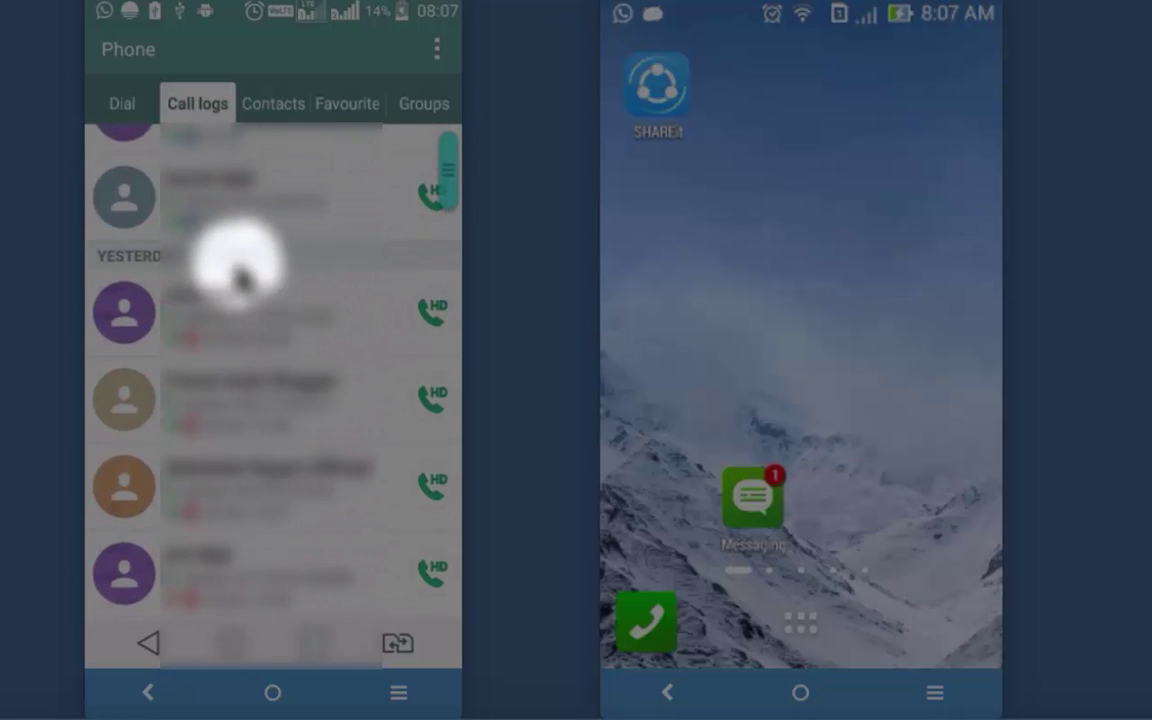
pyautogui.click(306, 414)
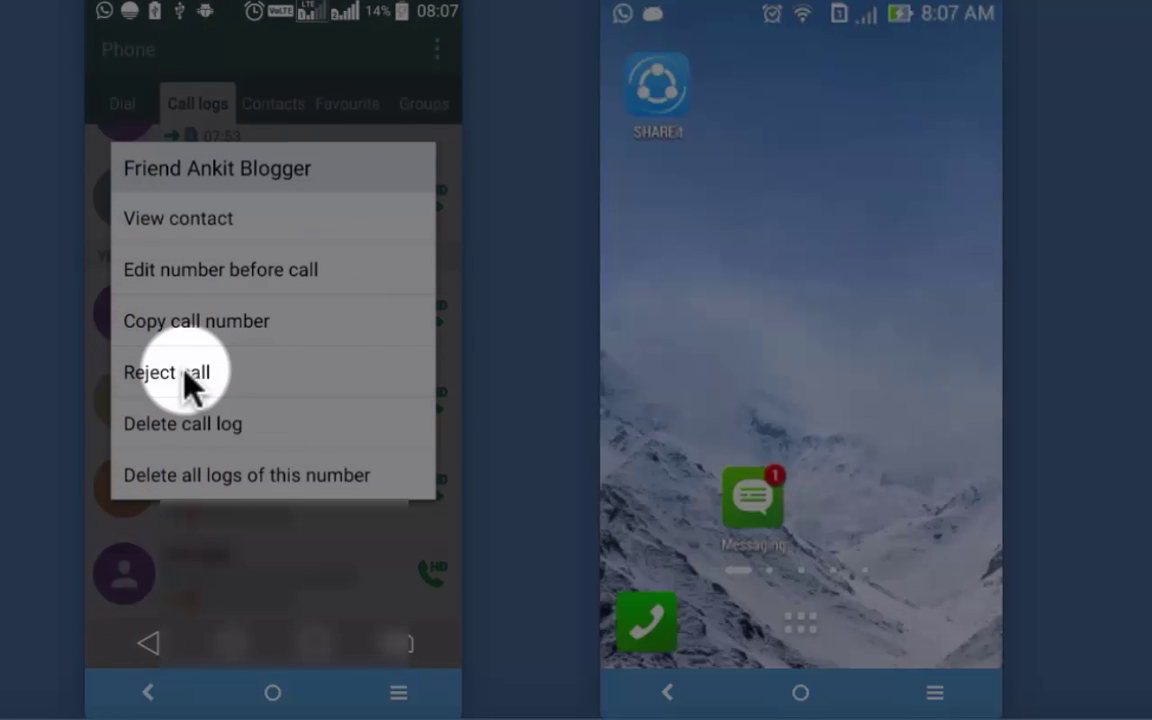
pyautogui.click(186, 373)
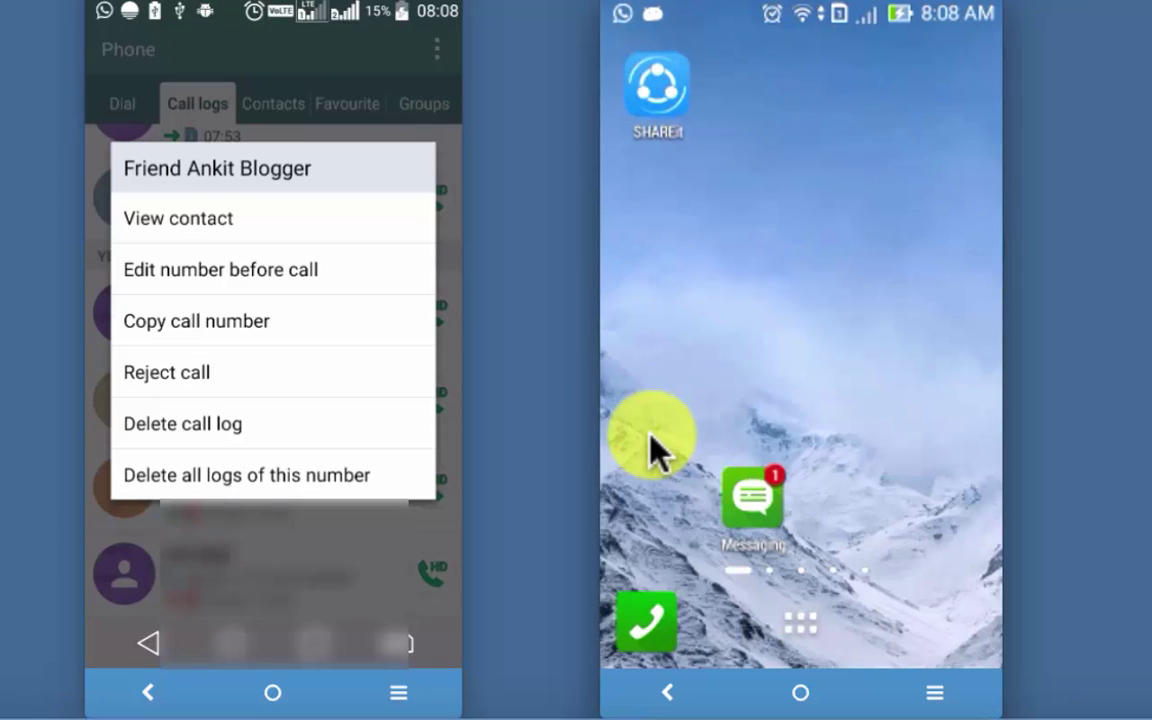
pyautogui.click(640, 614)
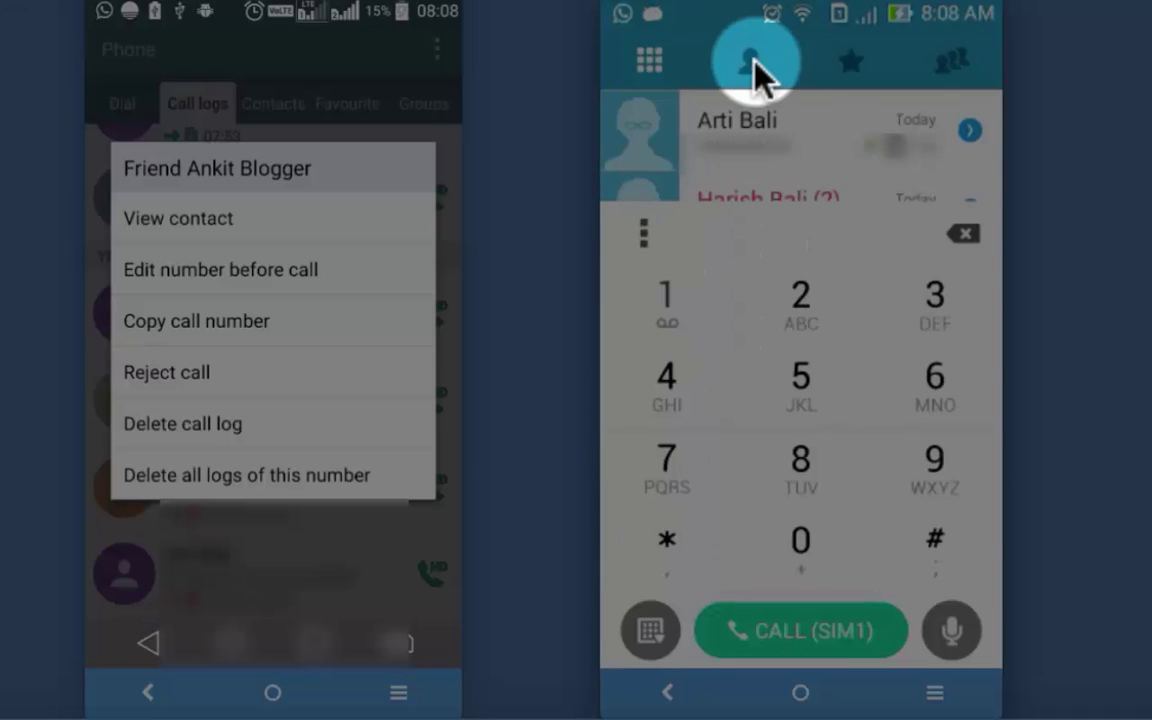
pyautogui.click(752, 64)
pyautogui.write('h')
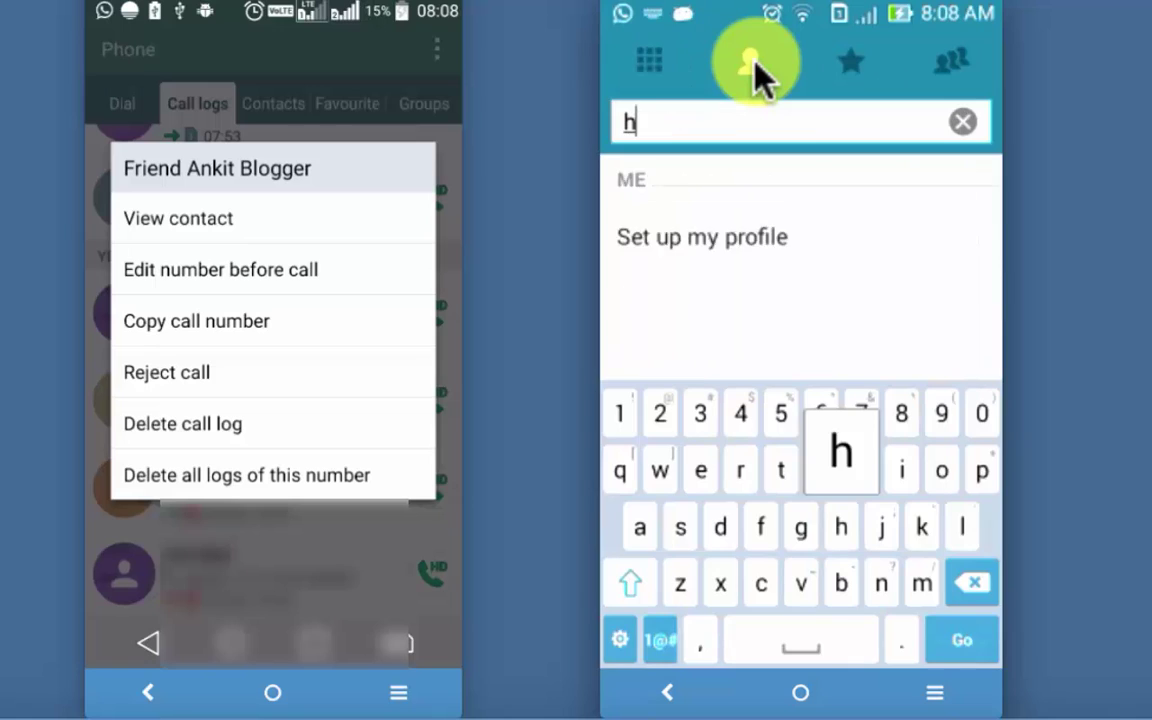
pyautogui.write('arish')
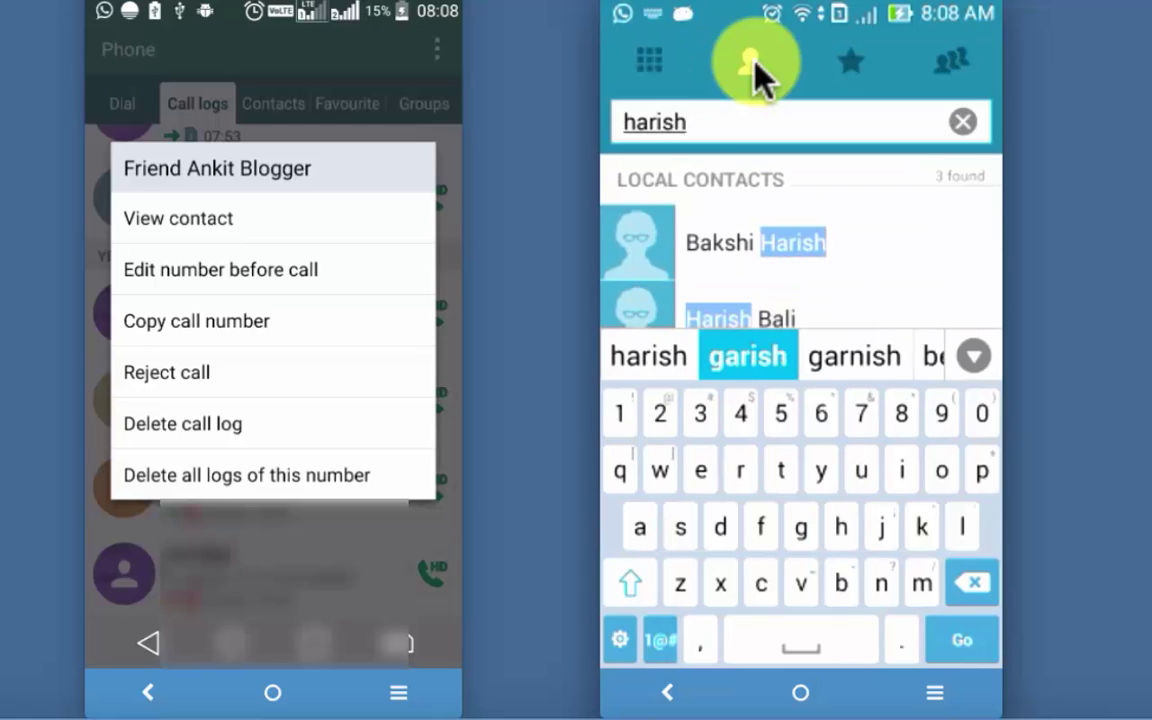
pyautogui.press('Escape')
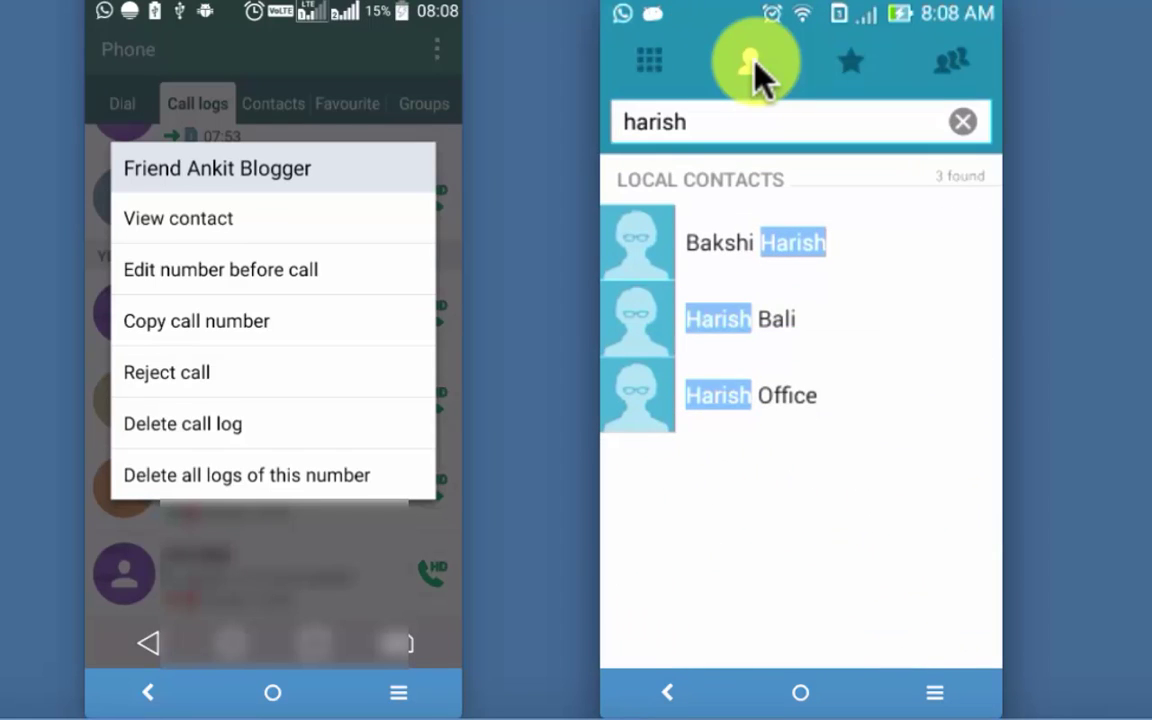
pyautogui.press('Down')
pyautogui.press('Down')
pyautogui.press('Return')
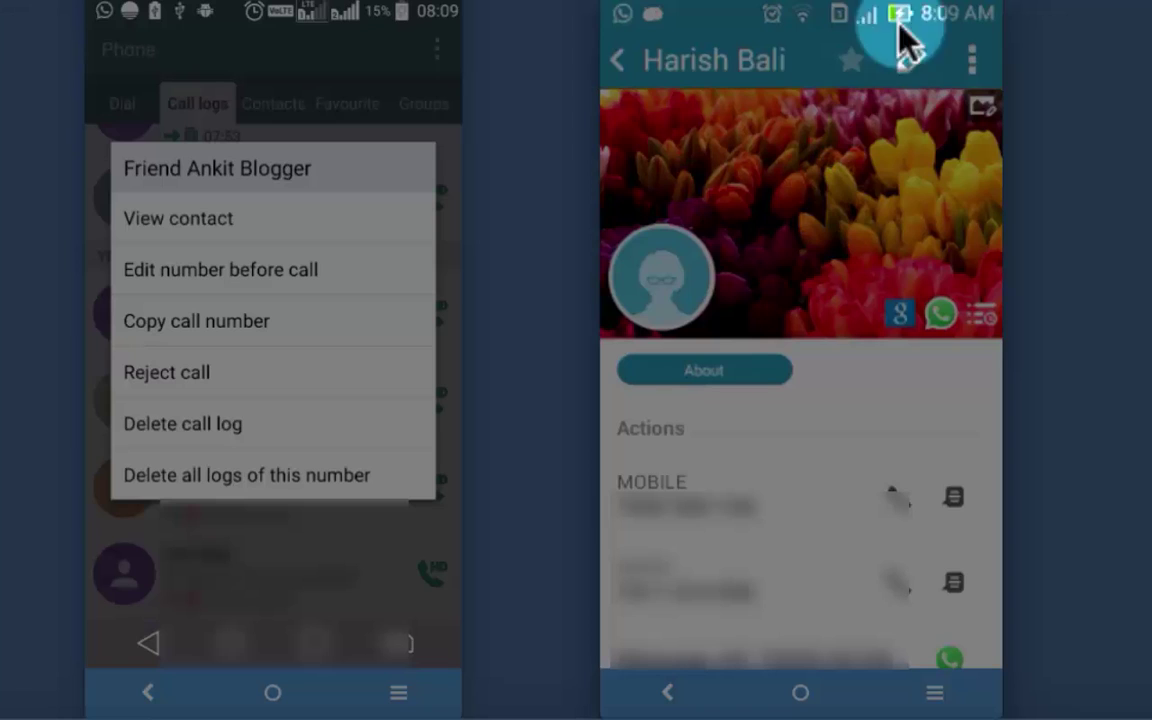
pyautogui.click(975, 60)
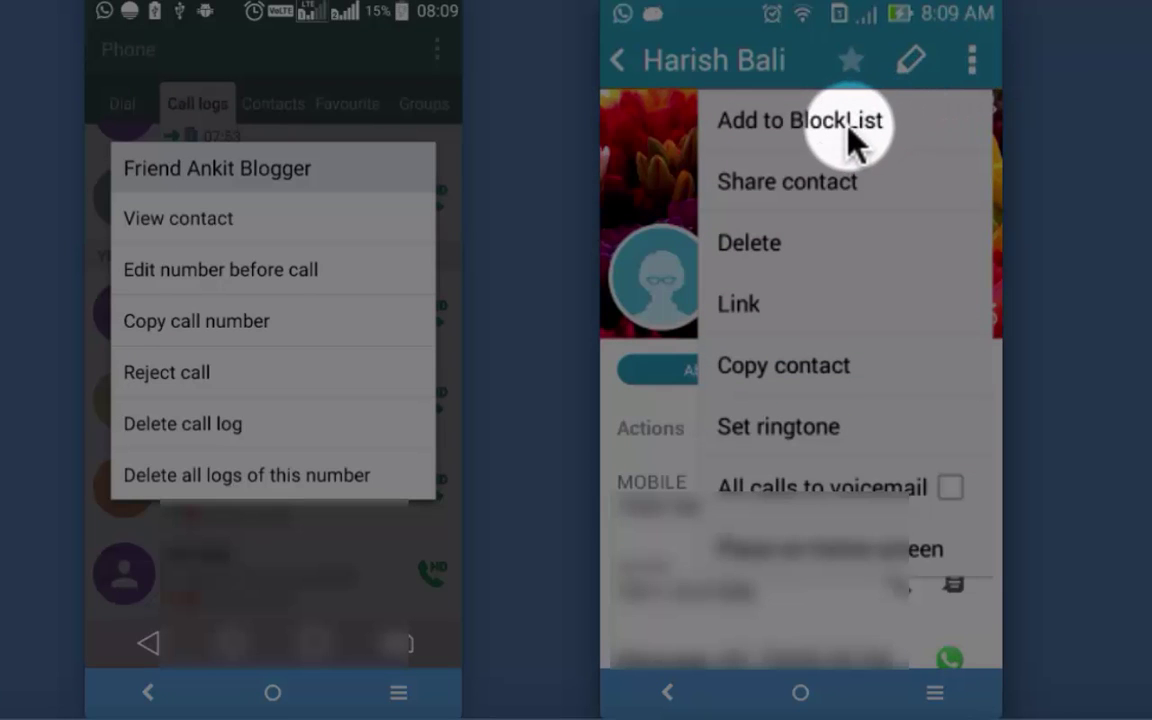
pyautogui.click(848, 128)
pyautogui.click(898, 460)
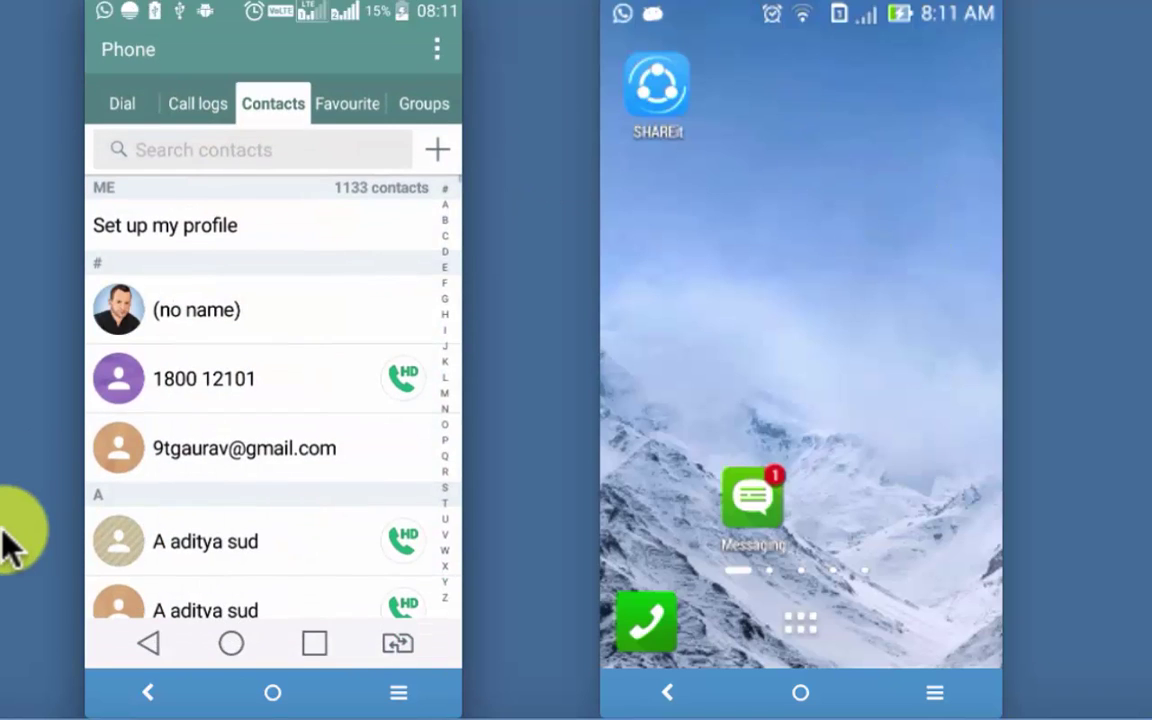
# Search the LG contacts for 'john', open the contact and call its number.
pyautogui.write('joh')
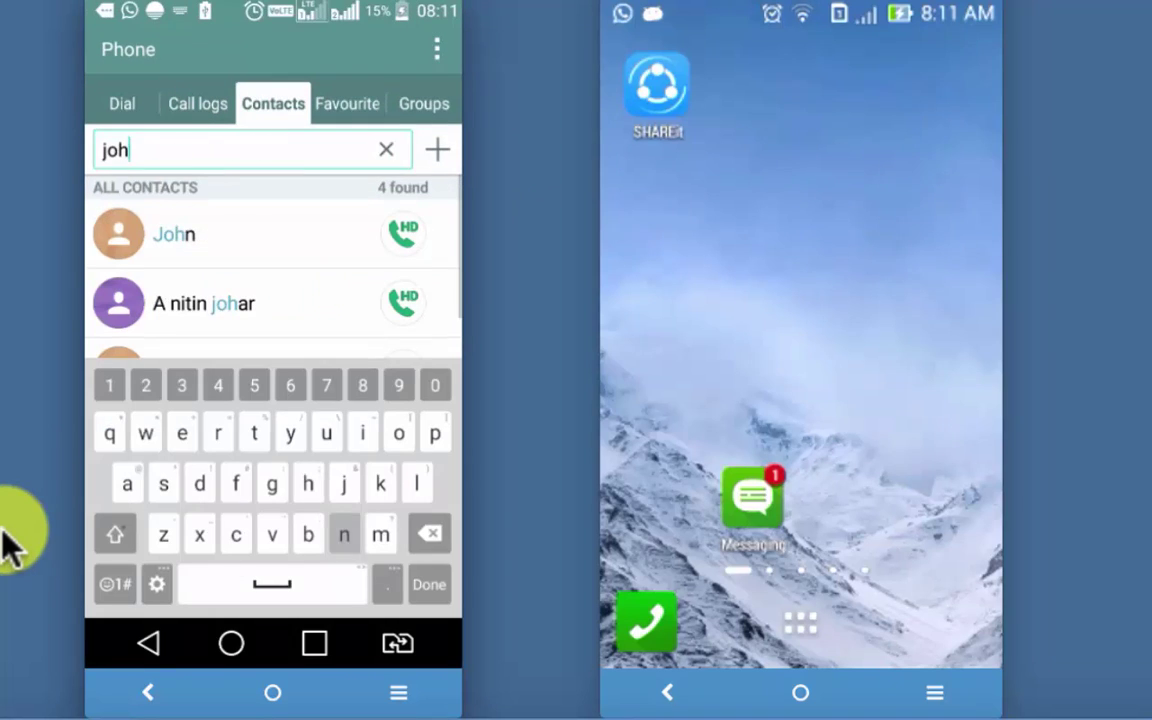
pyautogui.write('n')
pyautogui.click(182, 240)
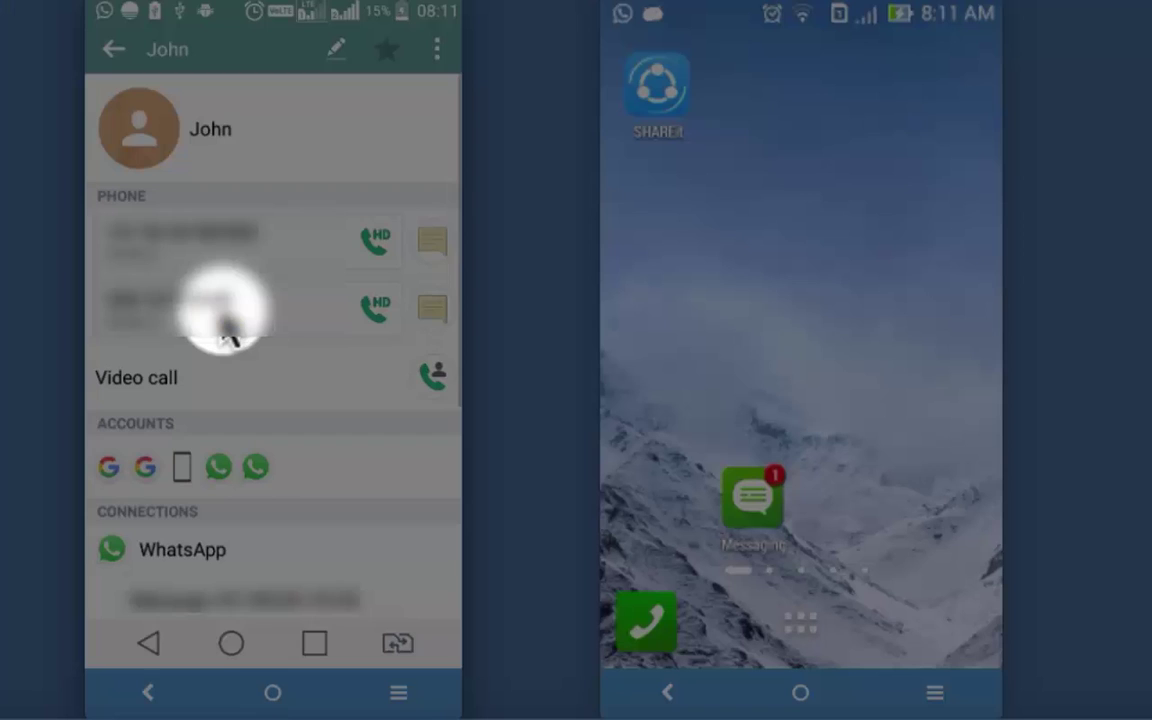
pyautogui.click(226, 322)
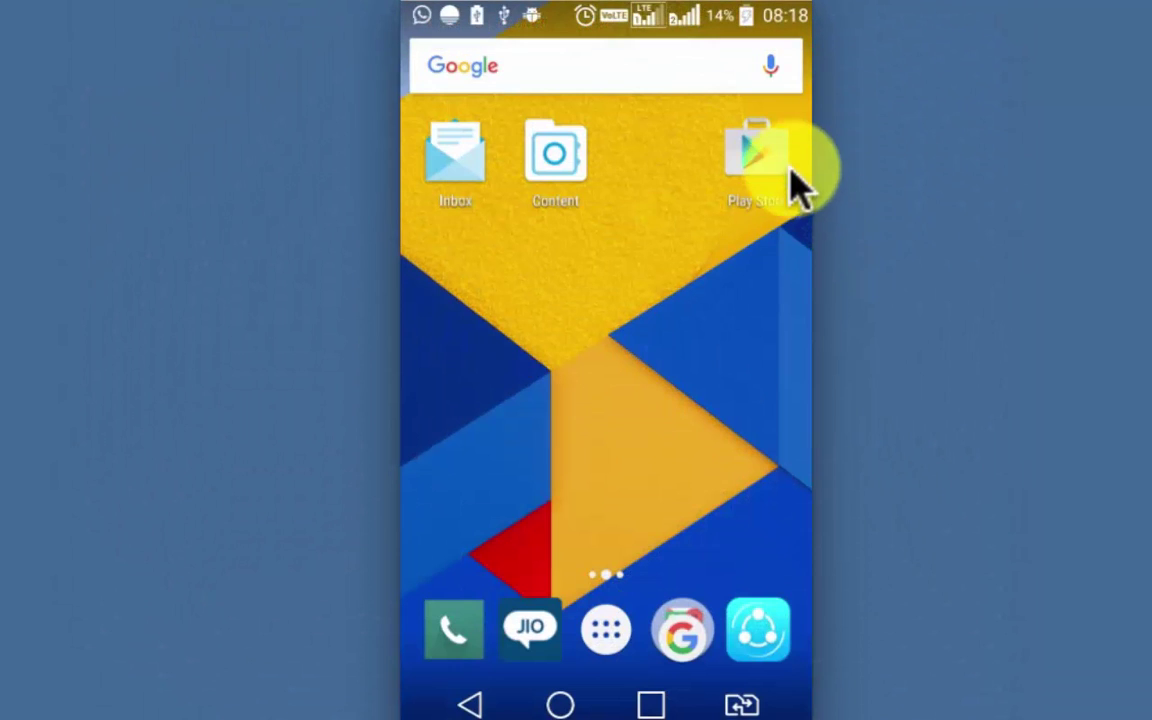
# Search Play Store for 'black', open Blacklist Plus - Call Blocker and install it.
pyautogui.click(760, 165)
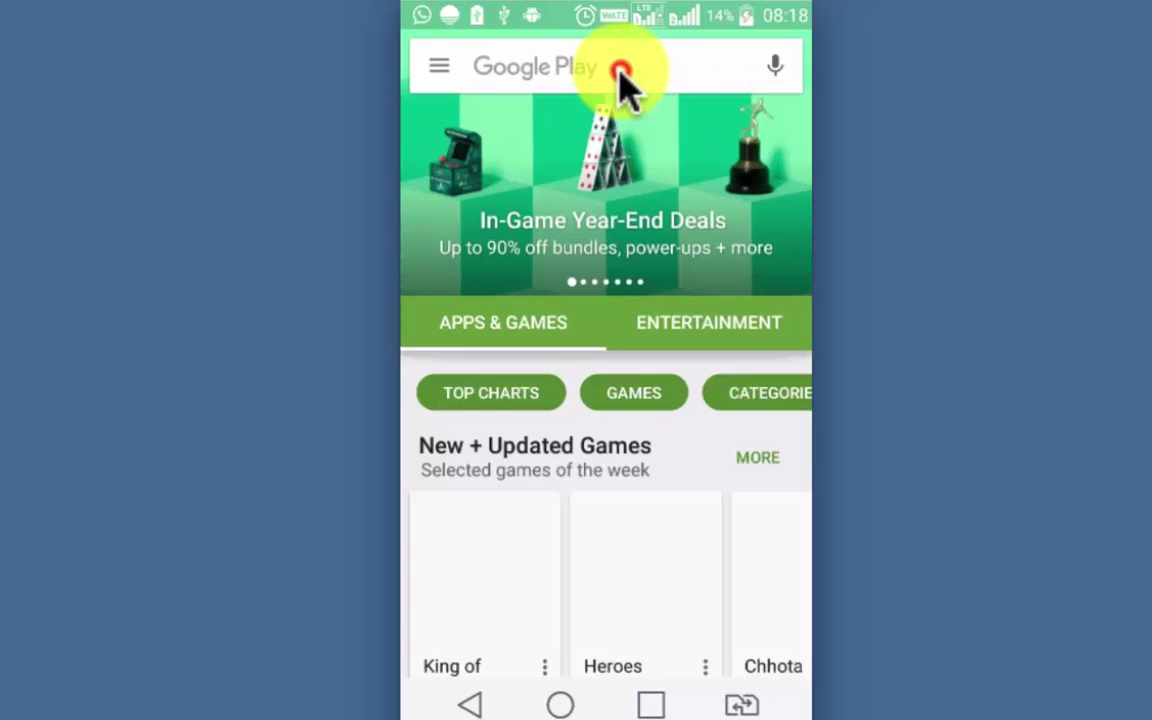
pyautogui.click(619, 70)
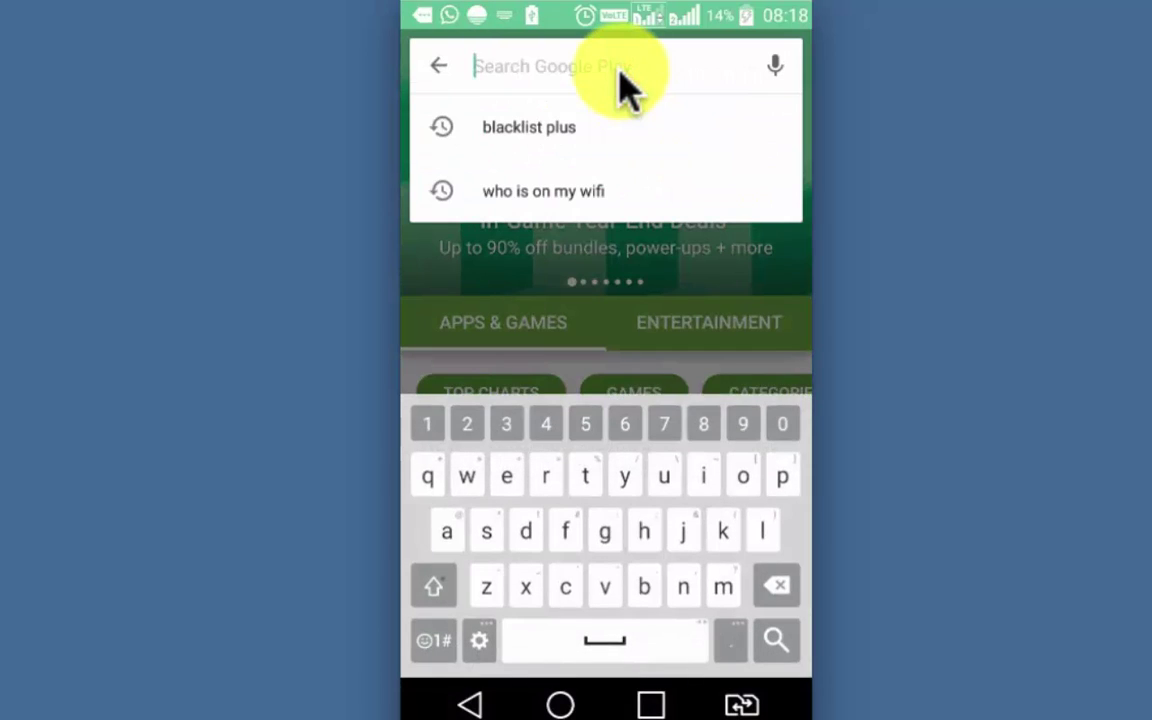
pyautogui.write('bla')
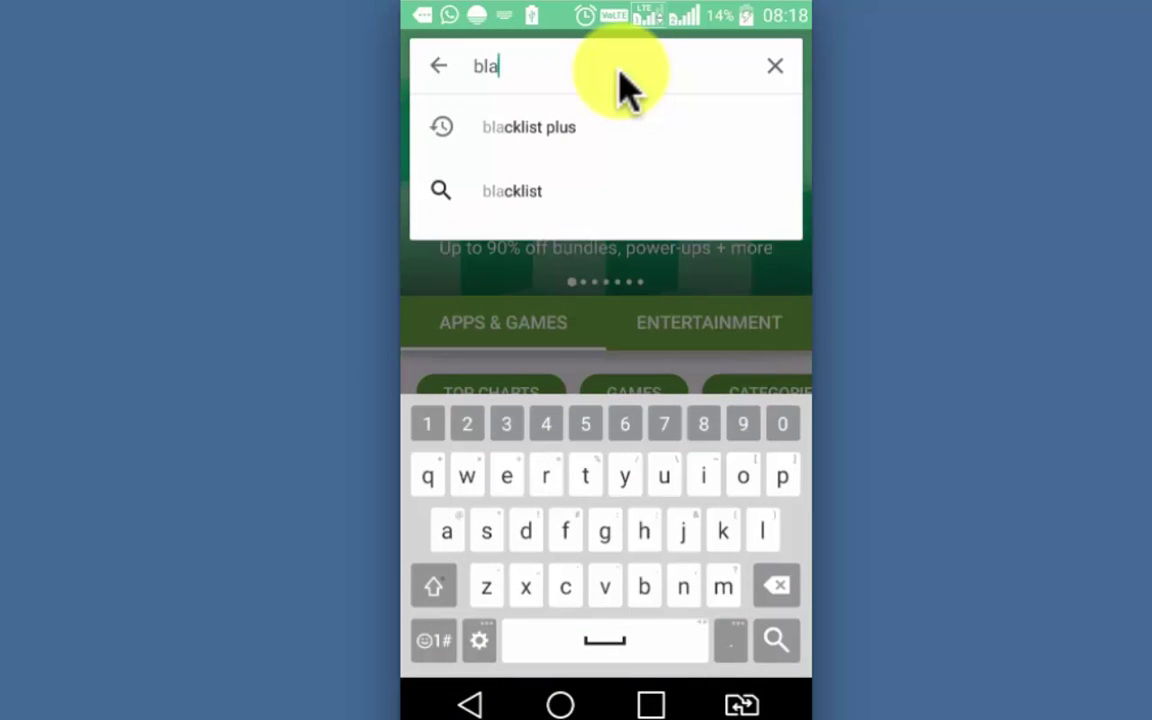
pyautogui.write('ck')
pyautogui.click(600, 128)
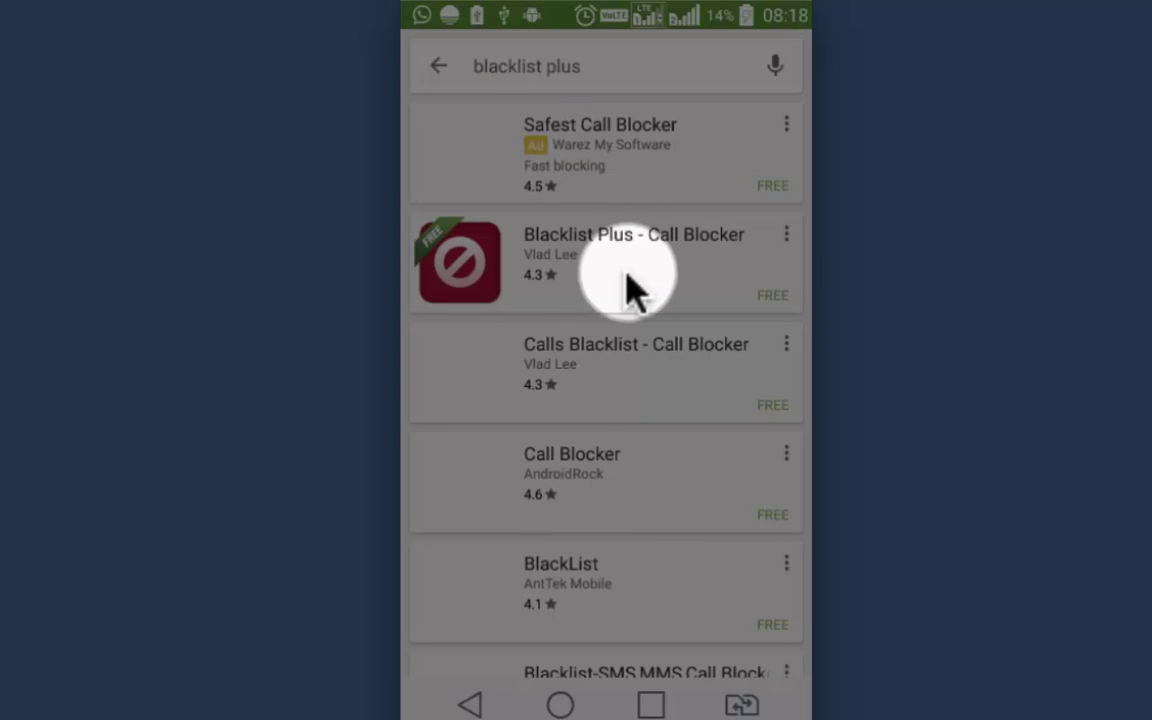
pyautogui.click(722, 290)
pyautogui.click(705, 362)
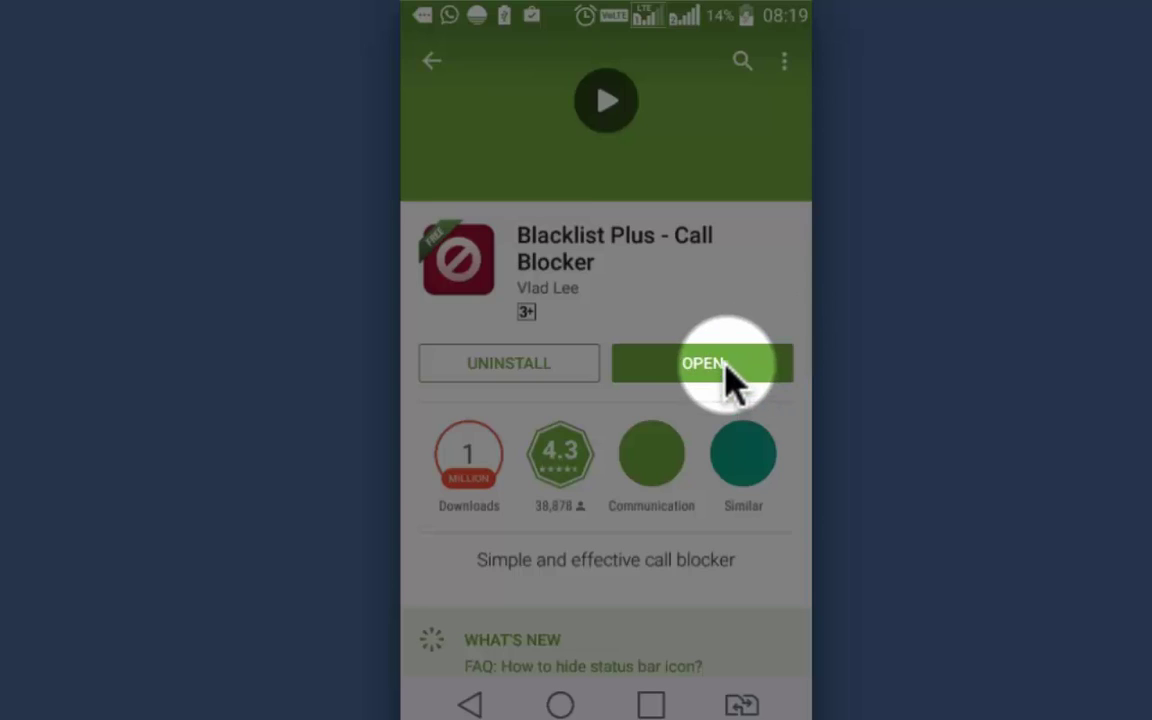
# Launch Blacklist Plus, blacklist the first call-log caller, then view the empty Whitelist.
pyautogui.click(725, 364)
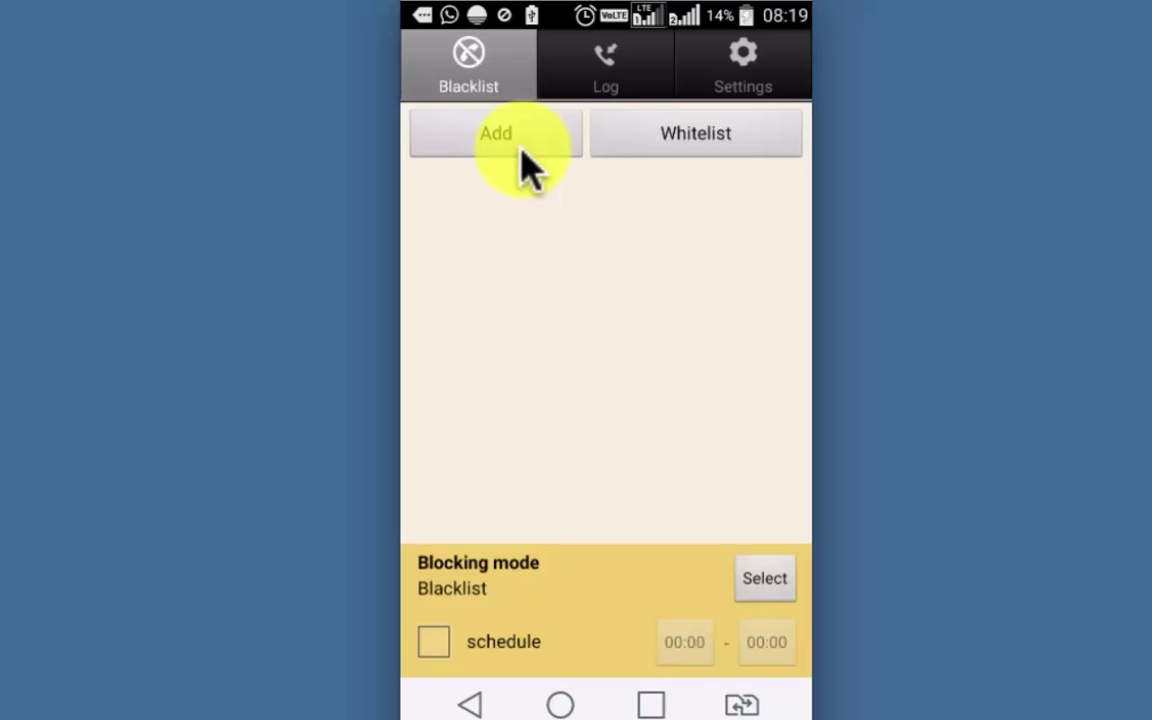
pyautogui.click(533, 155)
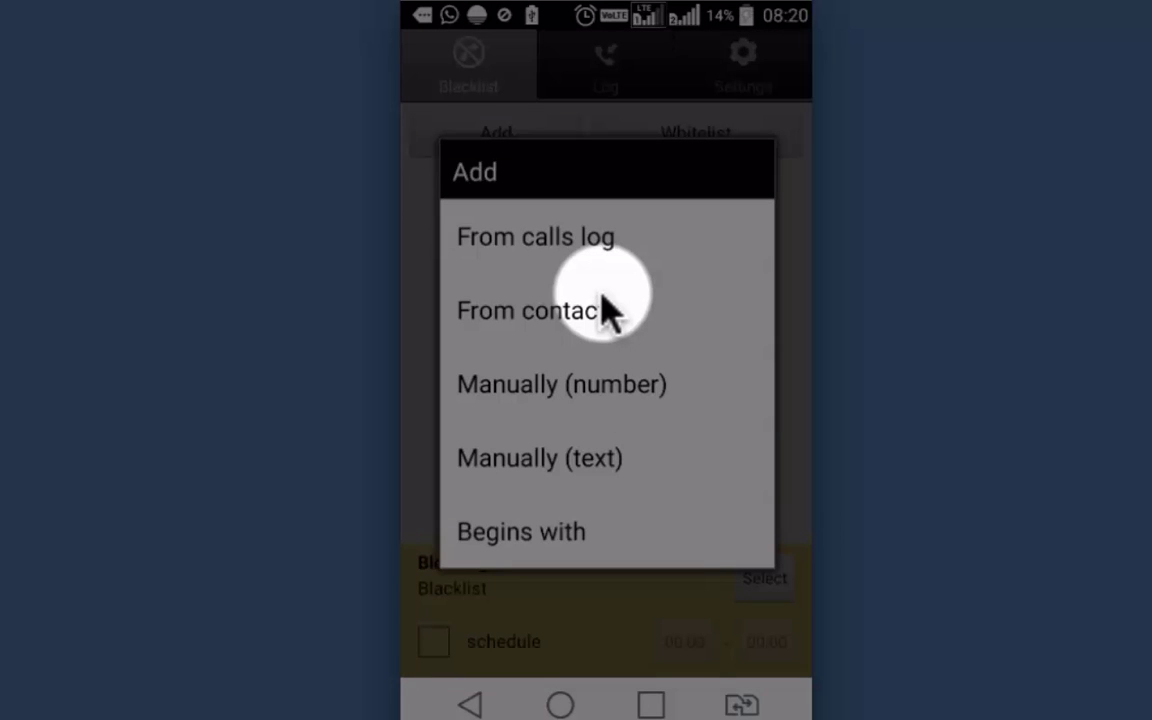
pyautogui.click(603, 242)
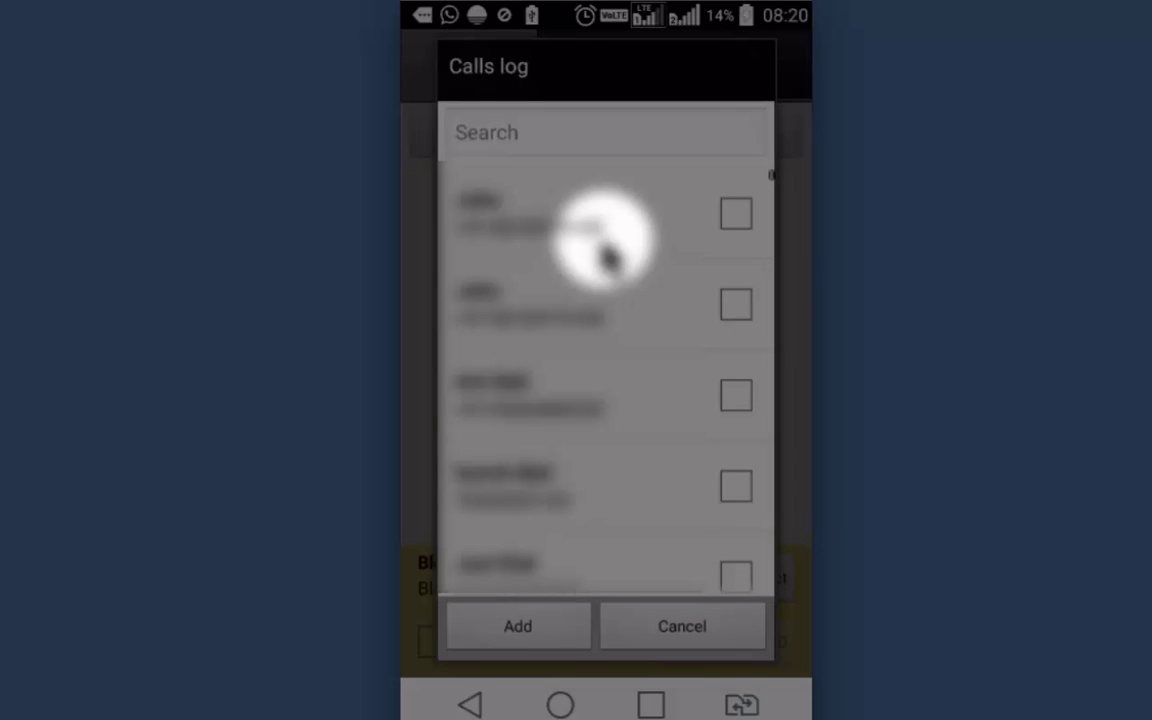
pyautogui.scroll(-3, 604, 255)
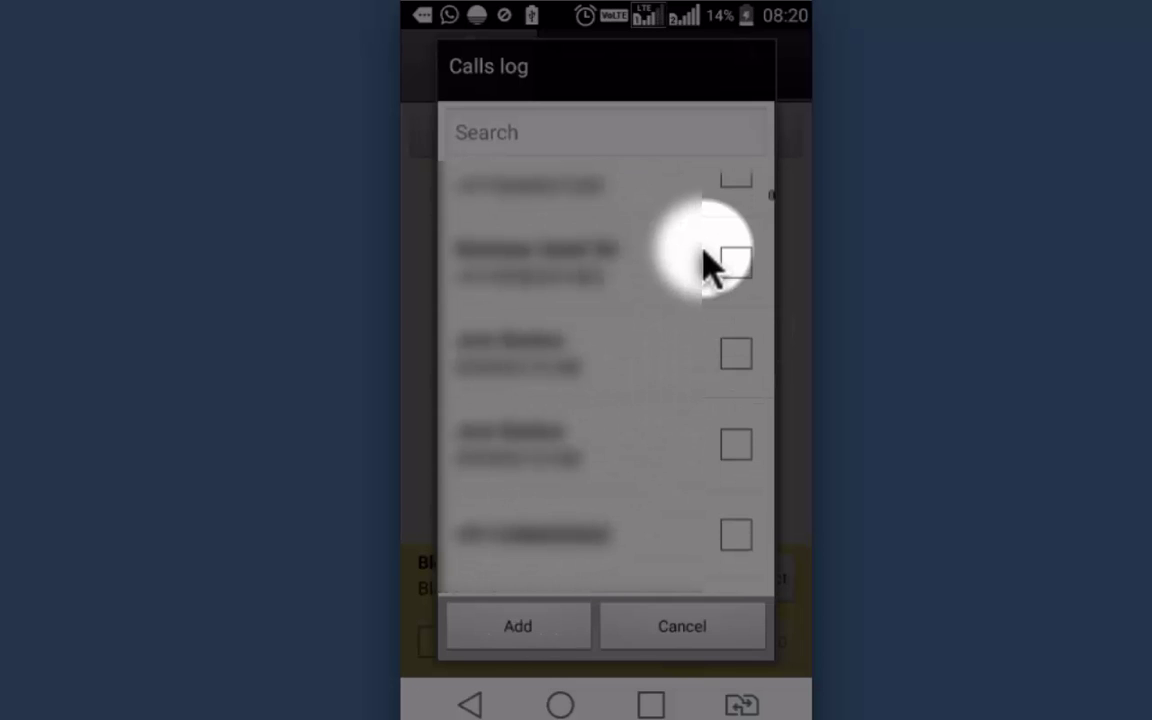
pyautogui.scroll(3, 708, 262)
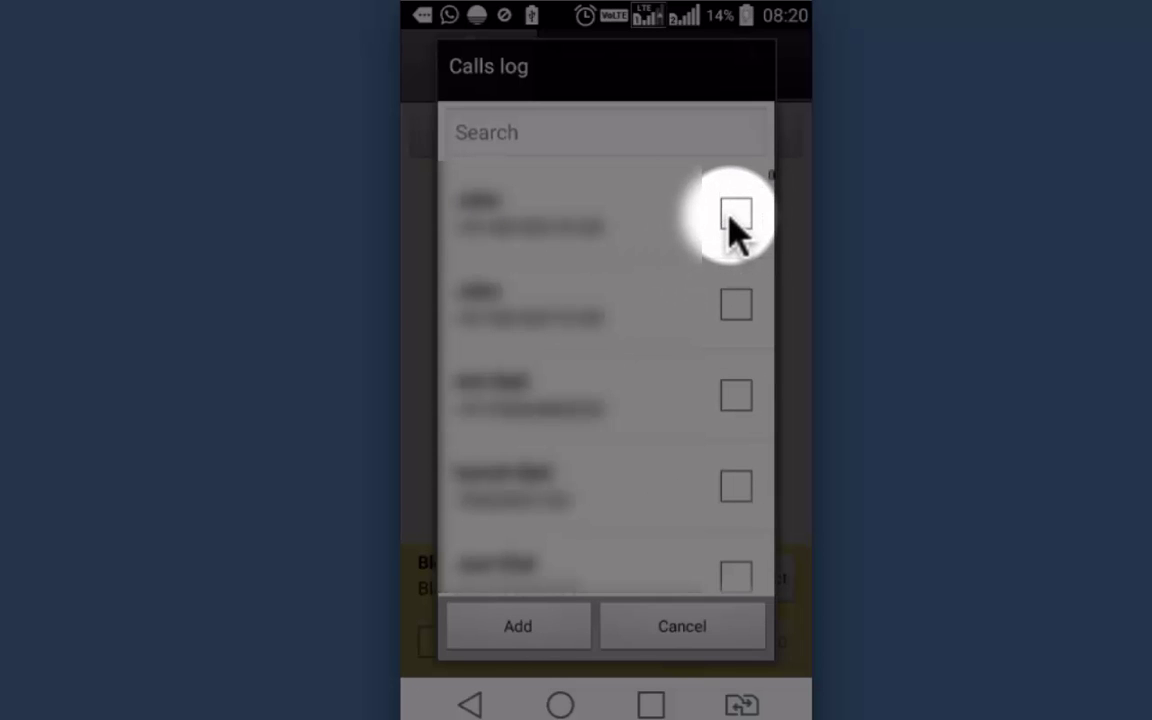
pyautogui.click(735, 215)
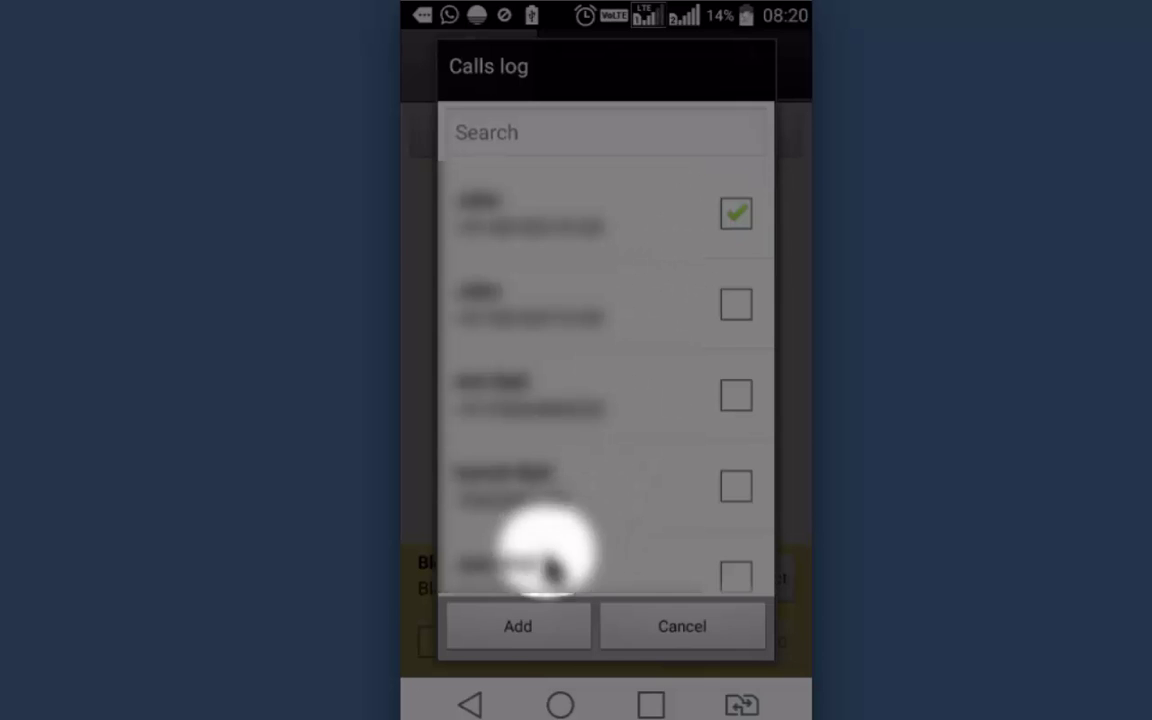
pyautogui.click(516, 628)
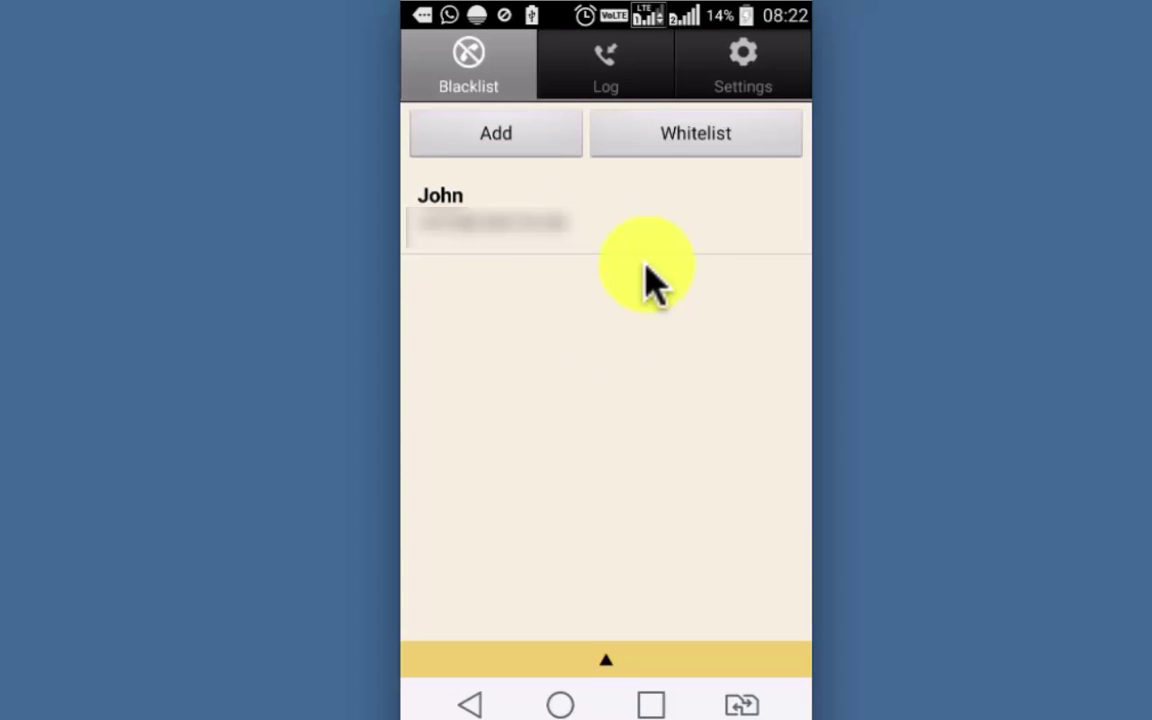
pyautogui.click(712, 148)
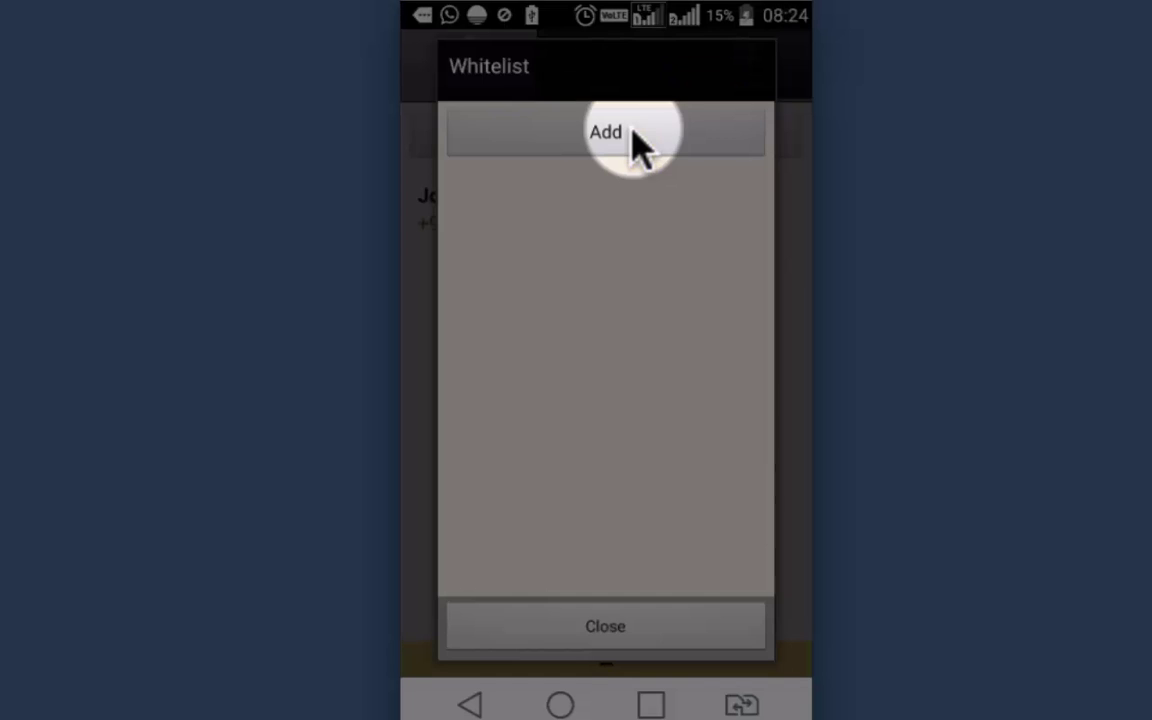
pyautogui.click(630, 125)
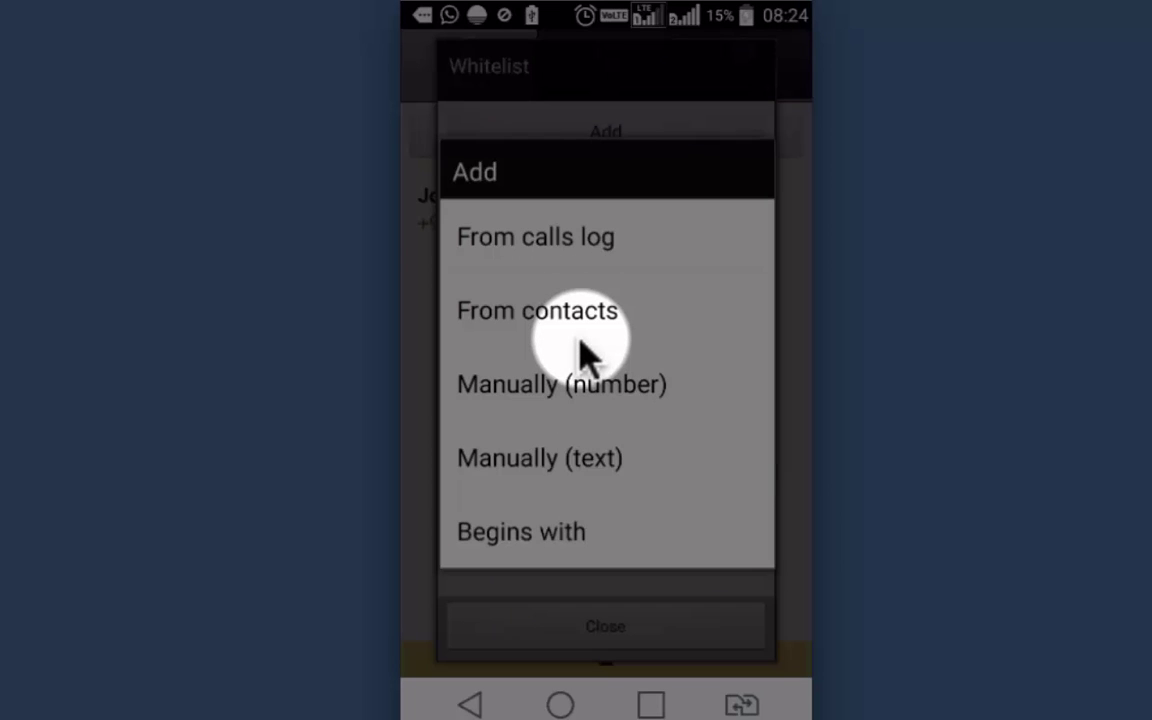
pyautogui.click(468, 702)
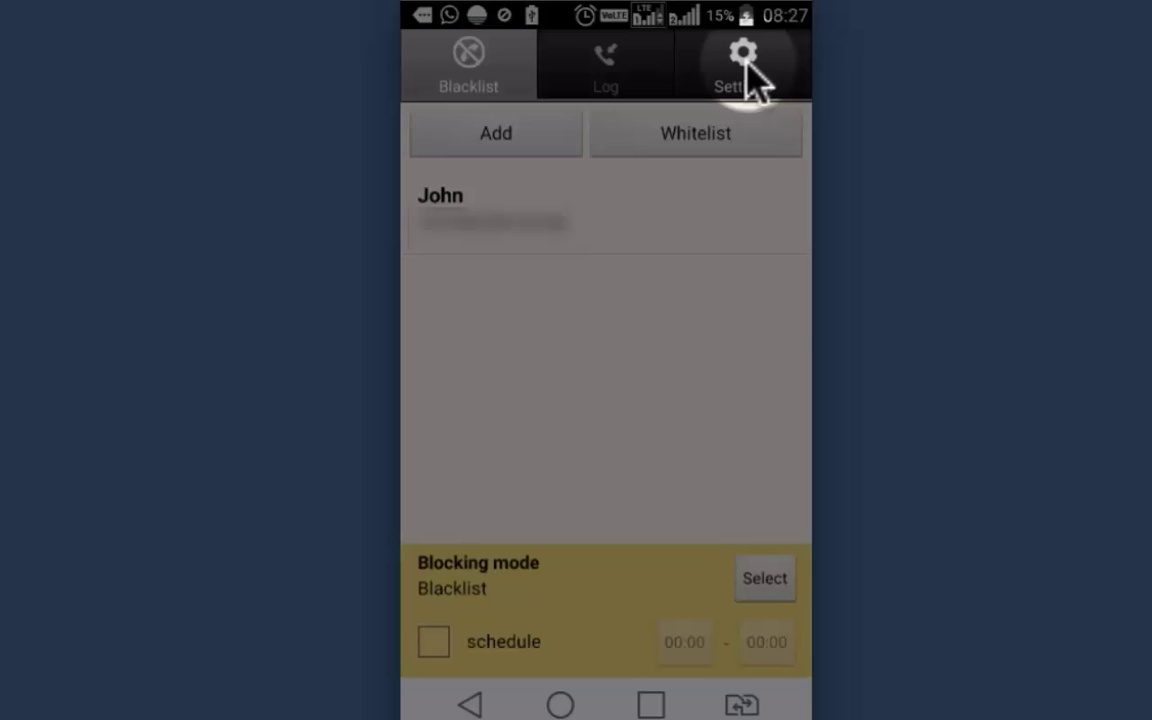
# Enable the blocking schedule in Blacklist Plus settings.
pyautogui.click(746, 66)
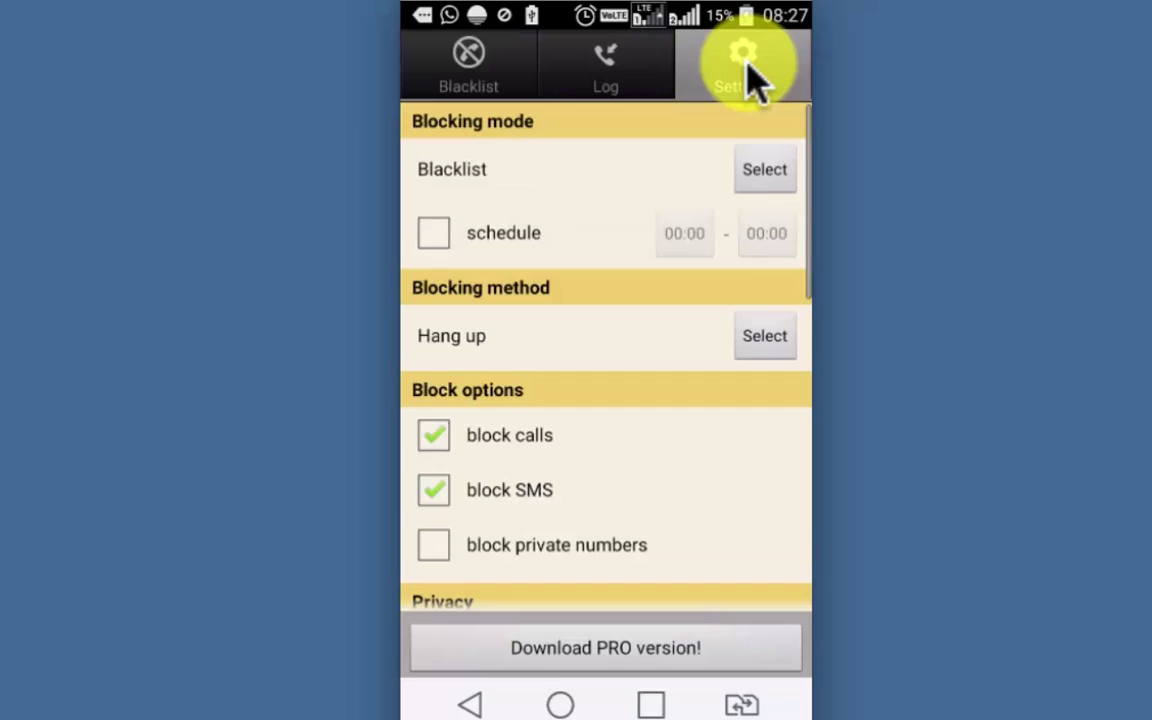
pyautogui.click(436, 236)
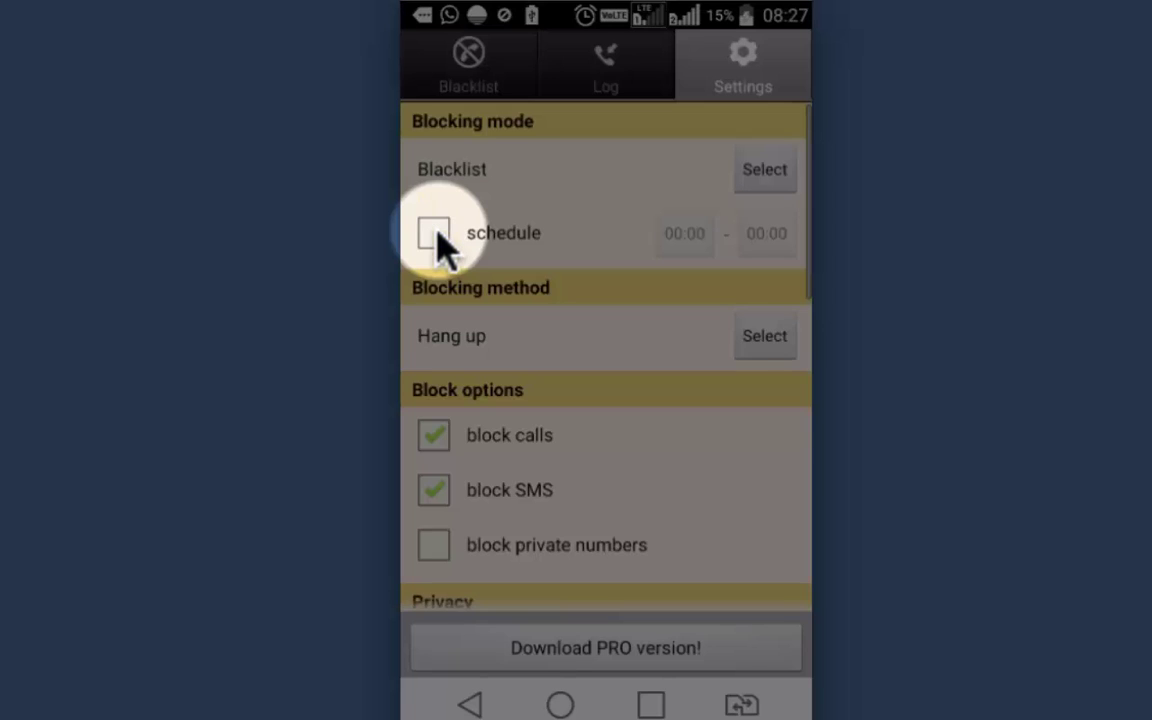
pyautogui.click(665, 240)
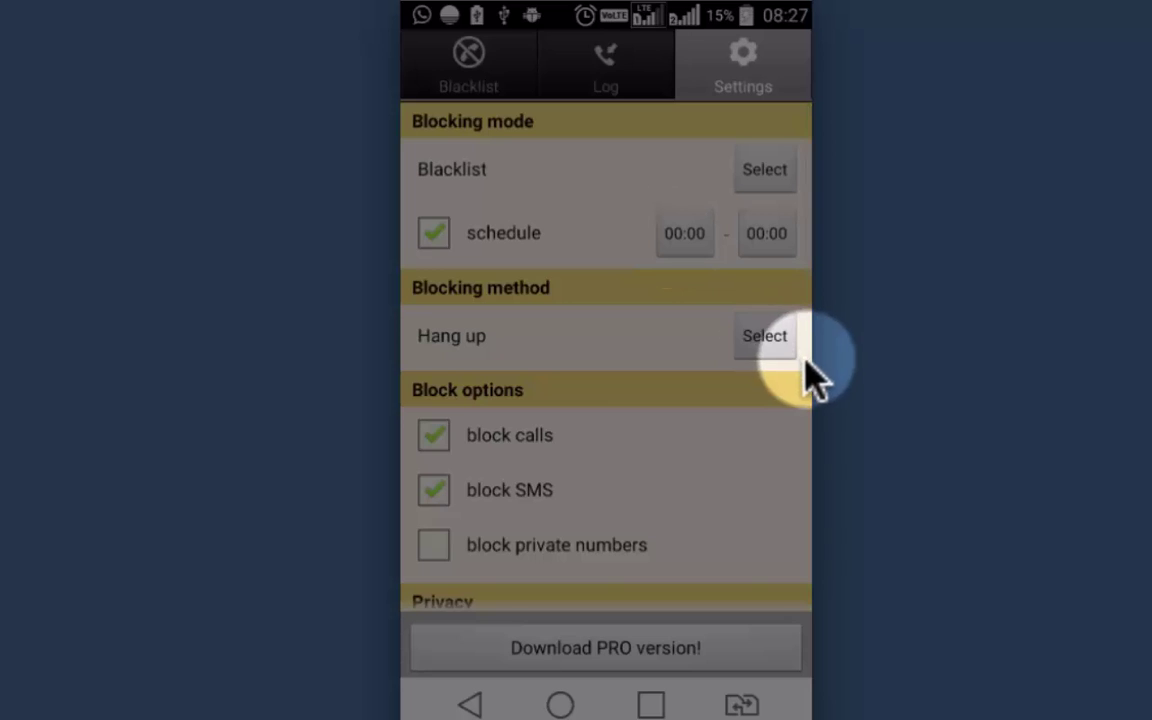
# Keep hang up as blocking method, keep SMS blocked, and block private numbers.
pyautogui.click(784, 340)
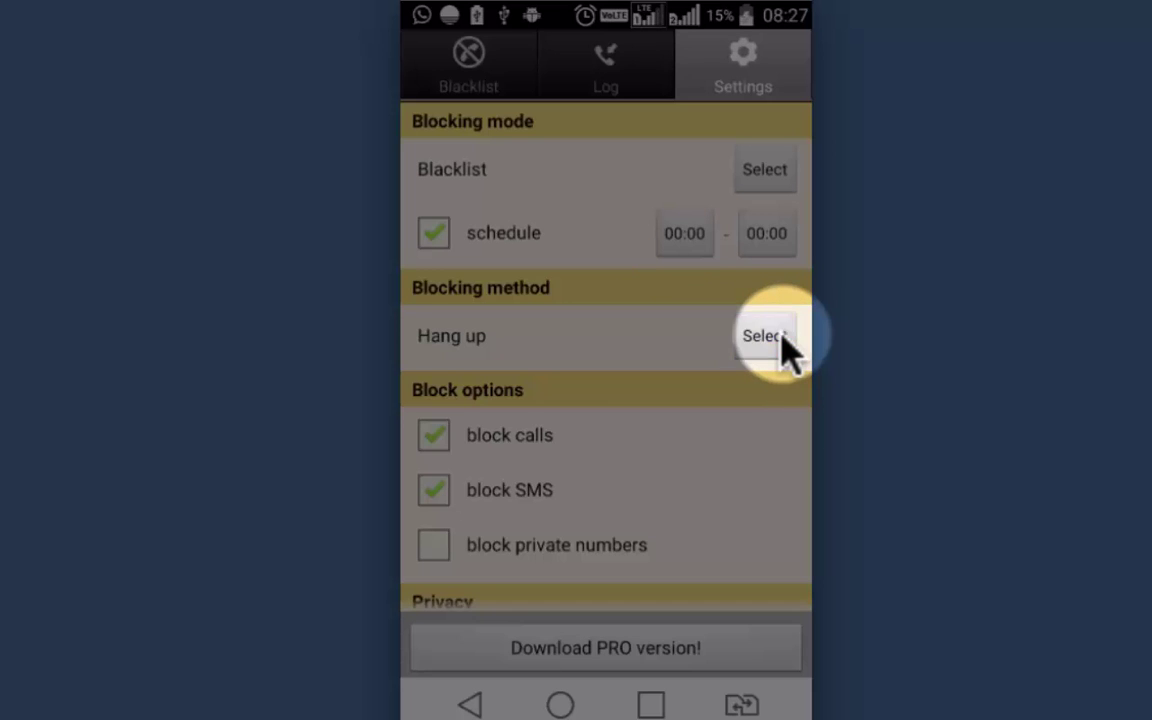
pyautogui.click(475, 420)
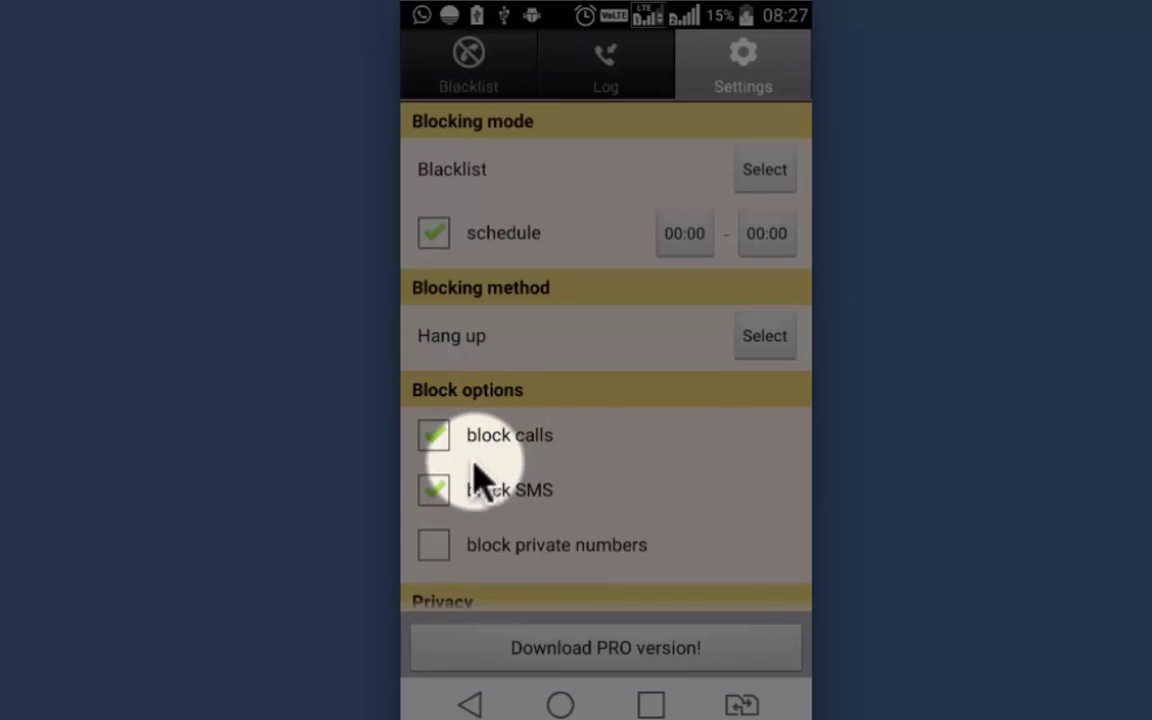
pyautogui.click(437, 492)
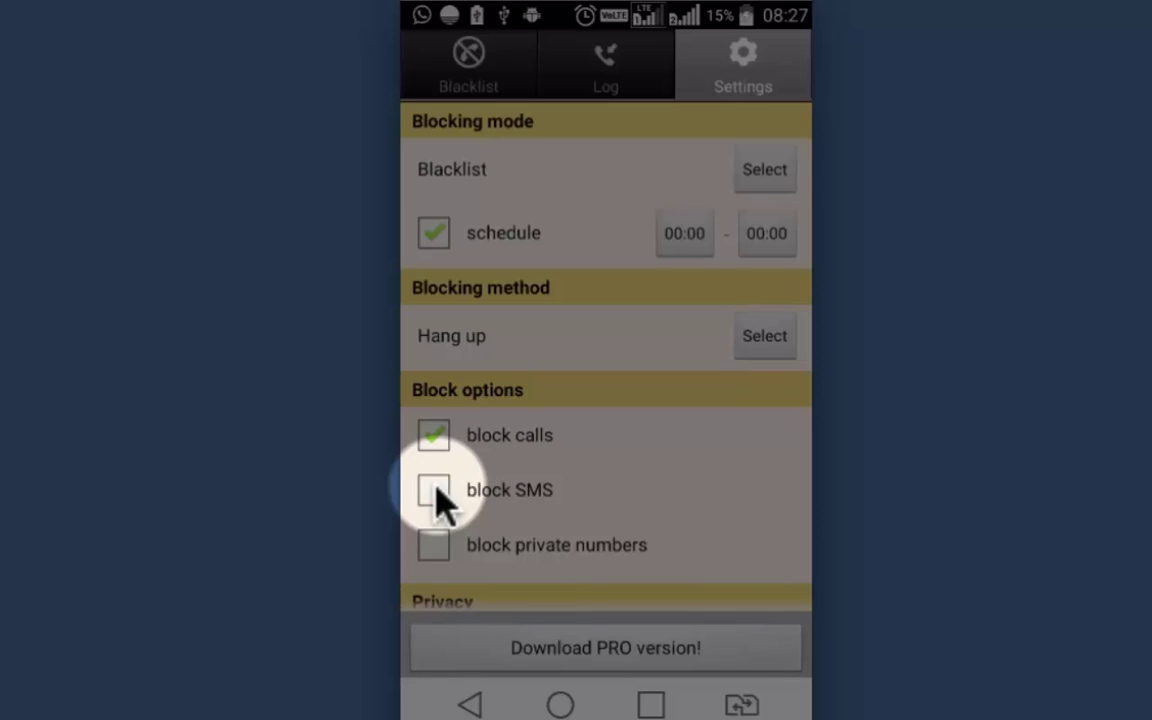
pyautogui.click(436, 492)
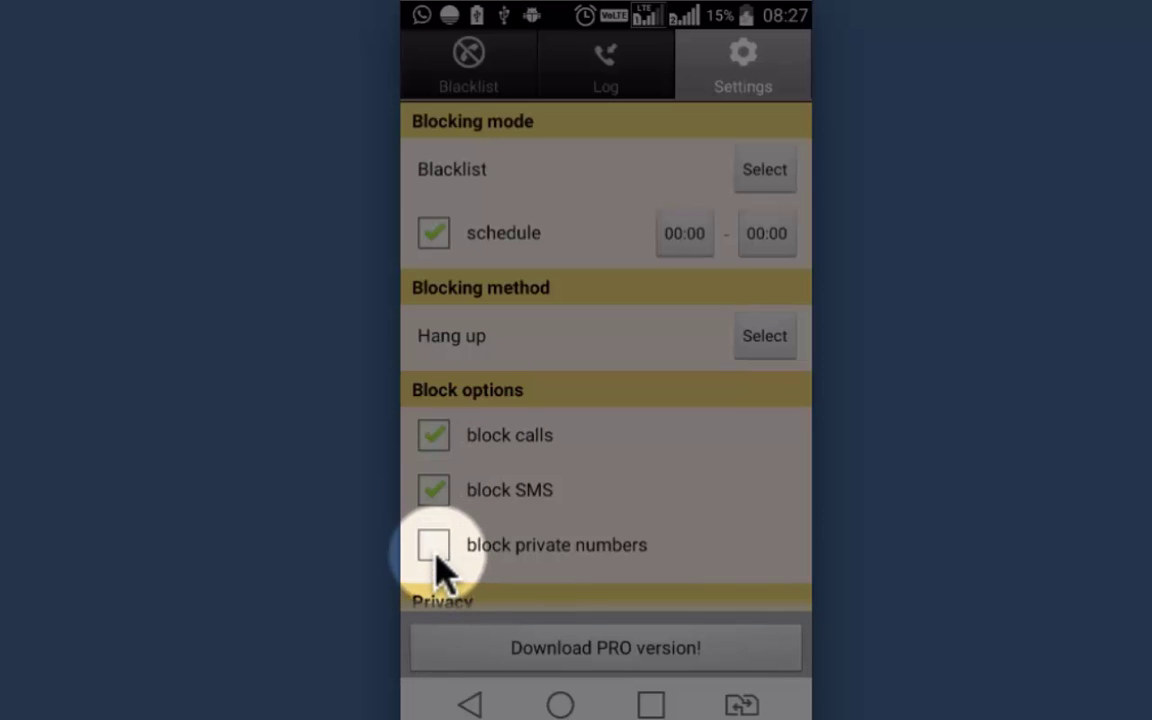
pyautogui.click(436, 553)
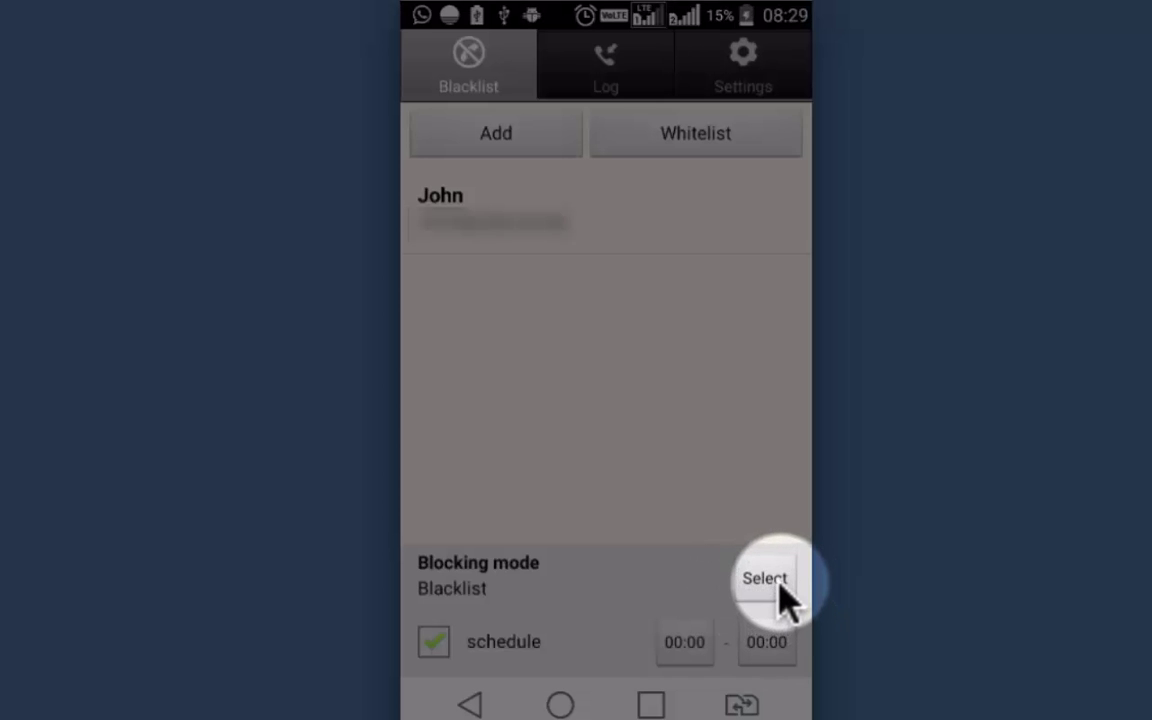
# Keep the blocking mode on Blacklist and delete John's entry from the blacklist.
pyautogui.click(780, 586)
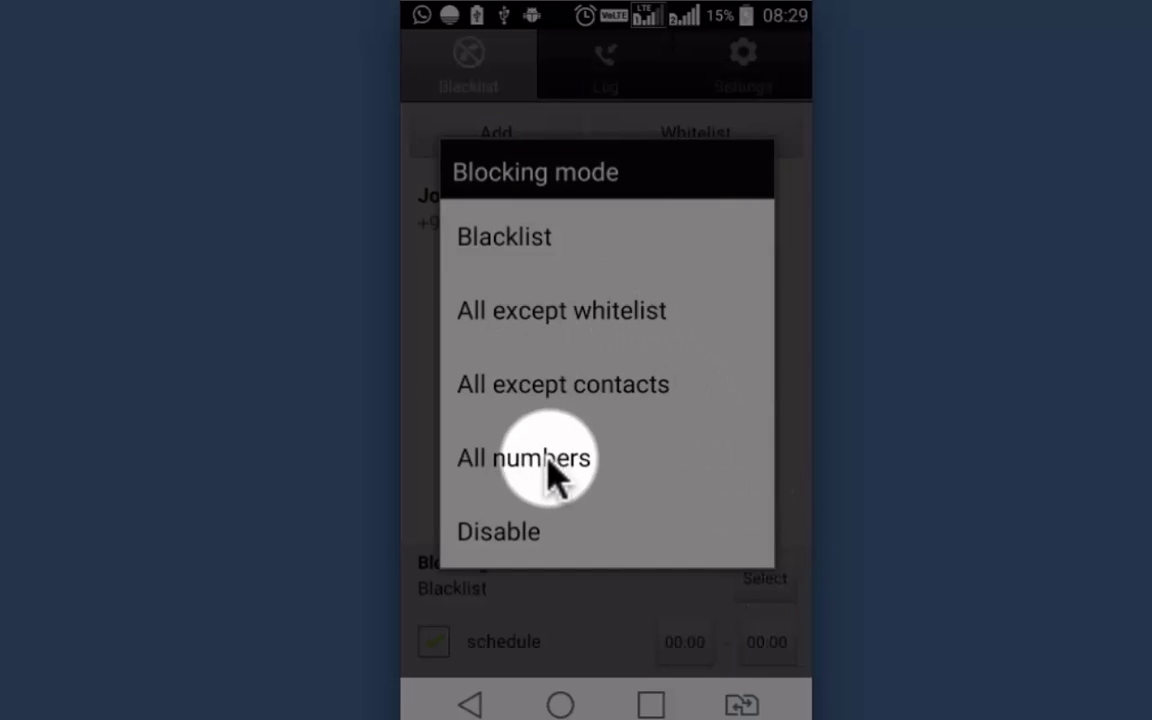
pyautogui.click(606, 500)
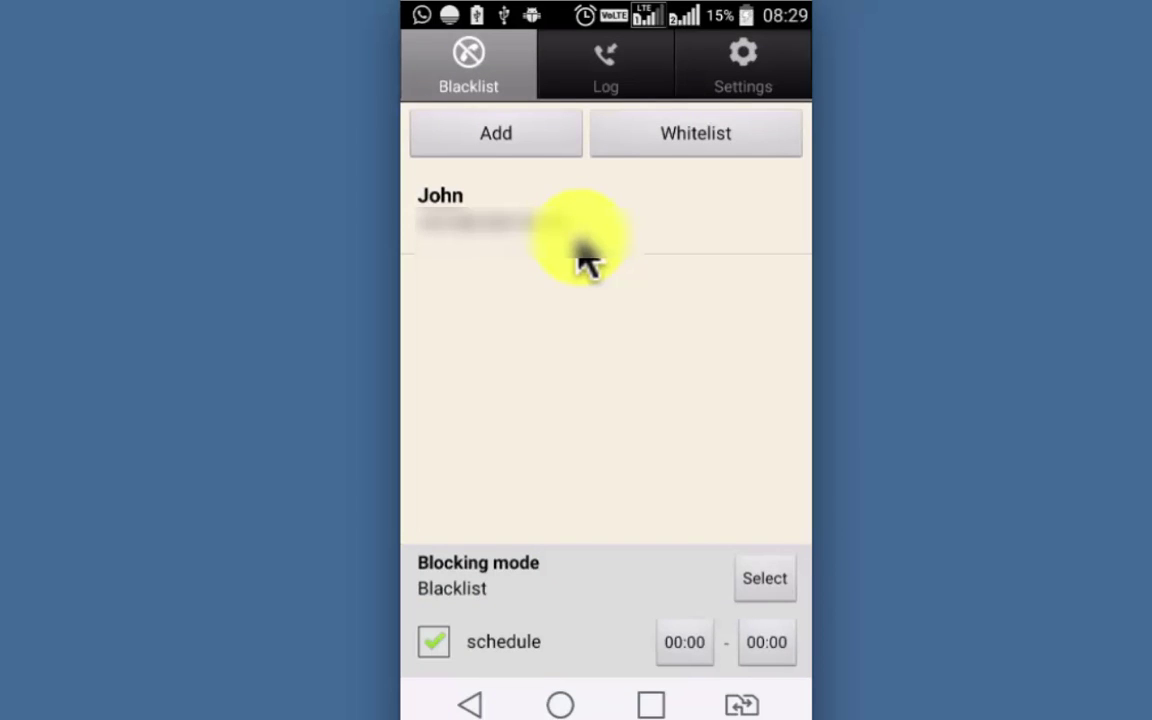
pyautogui.click(585, 262)
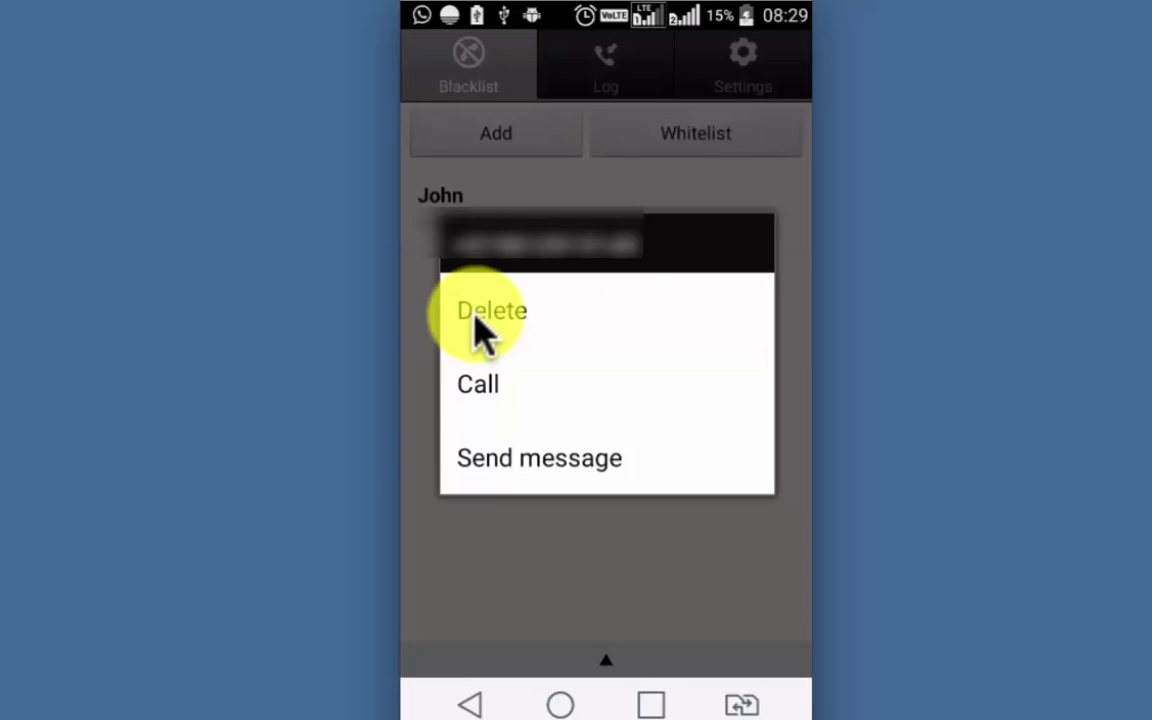
pyautogui.click(474, 318)
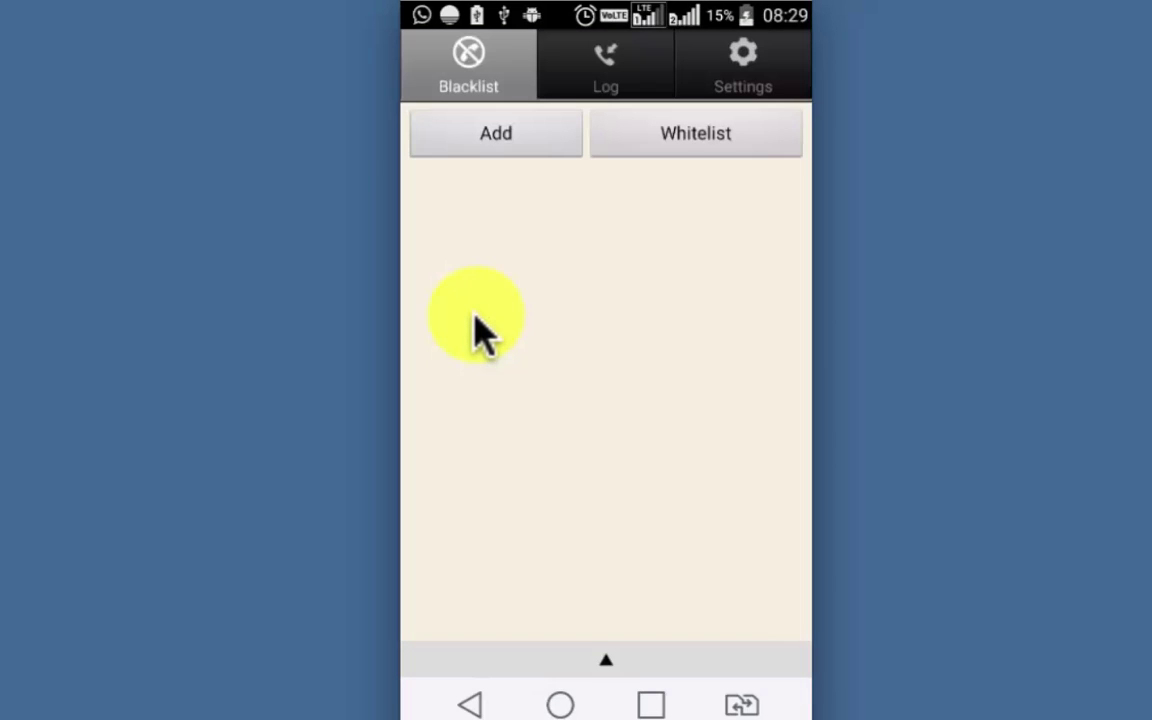